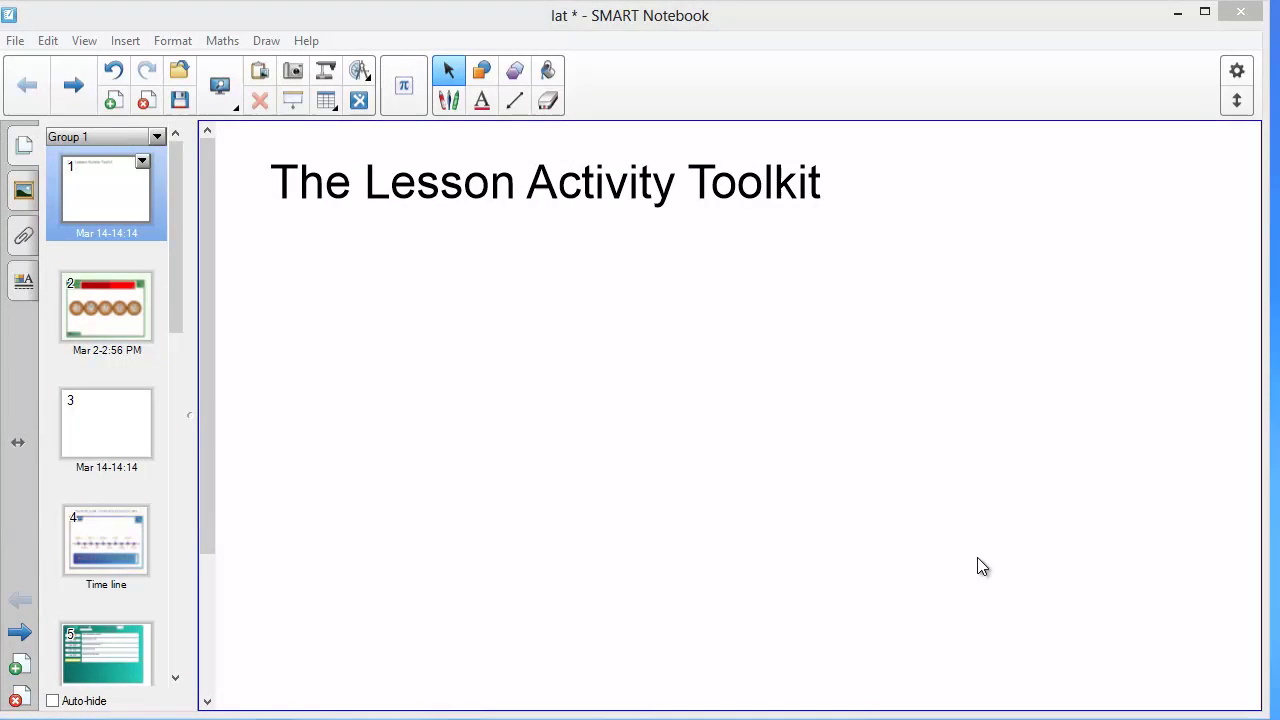
Go to page 2 and rearrange the letter balls to spell "Water"
click(116, 322)
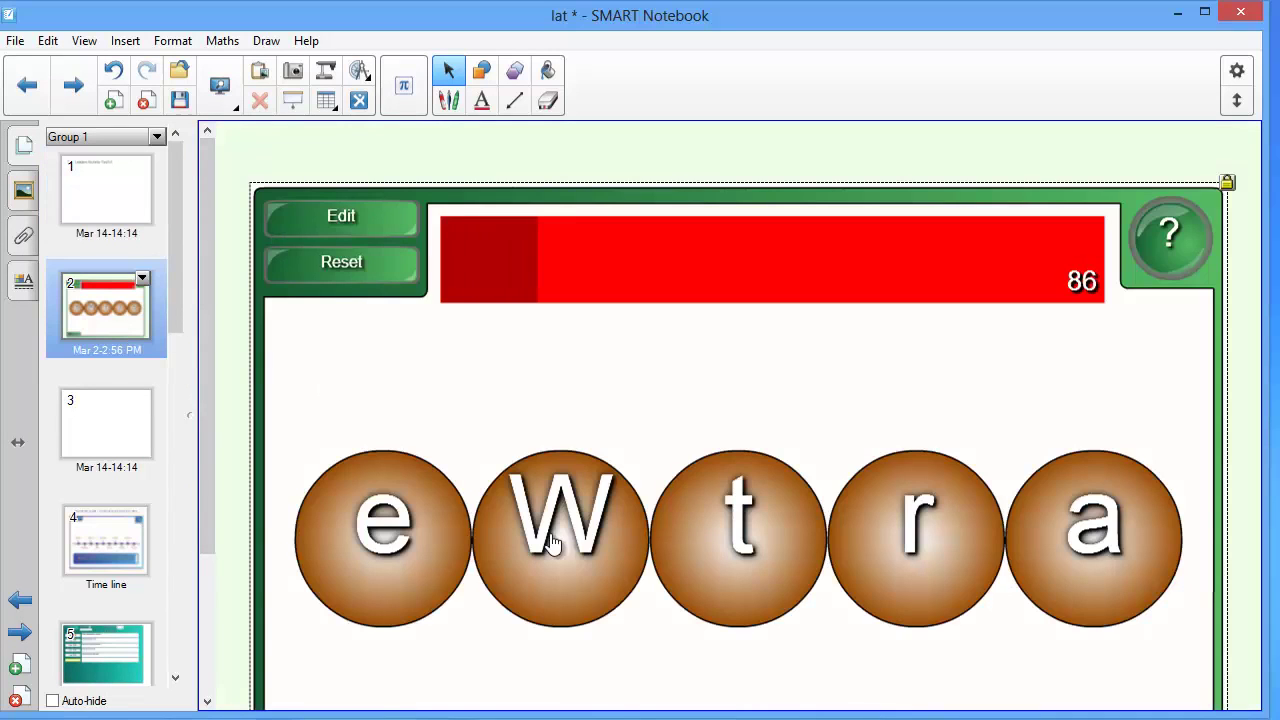
drag(530, 520, 360, 535)
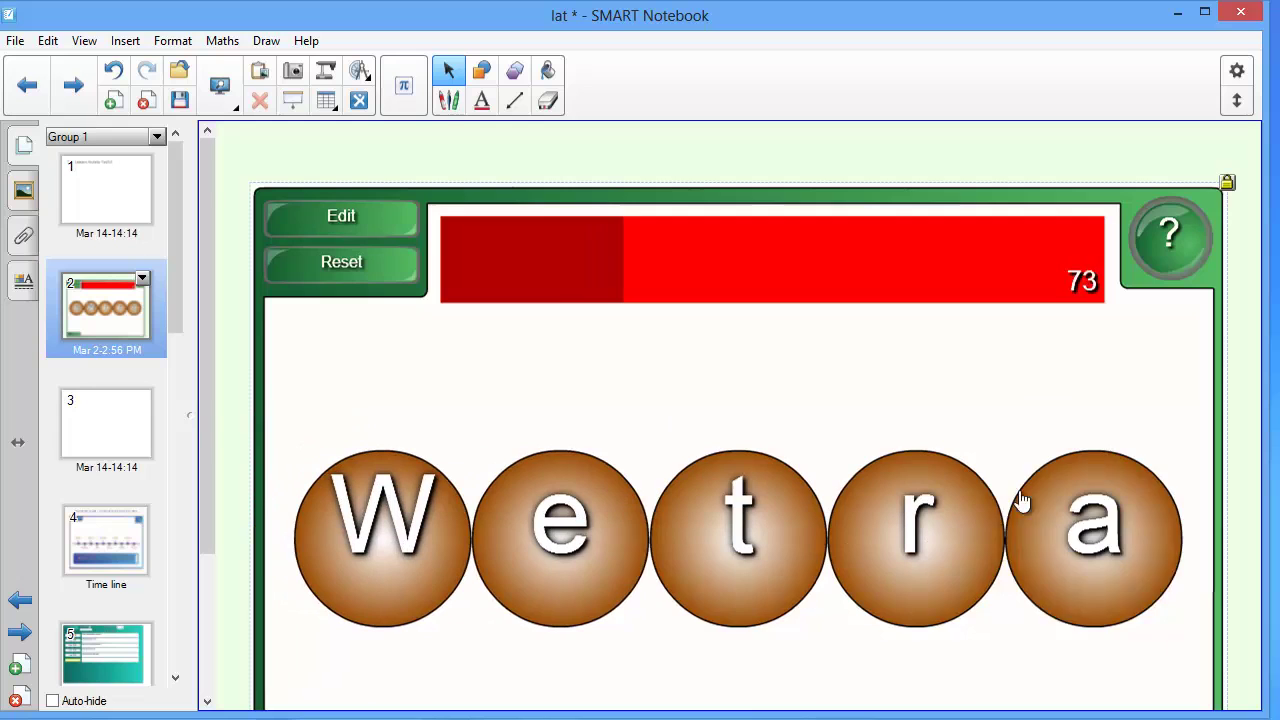
drag(1020, 509, 512, 515)
drag(834, 530, 862, 527)
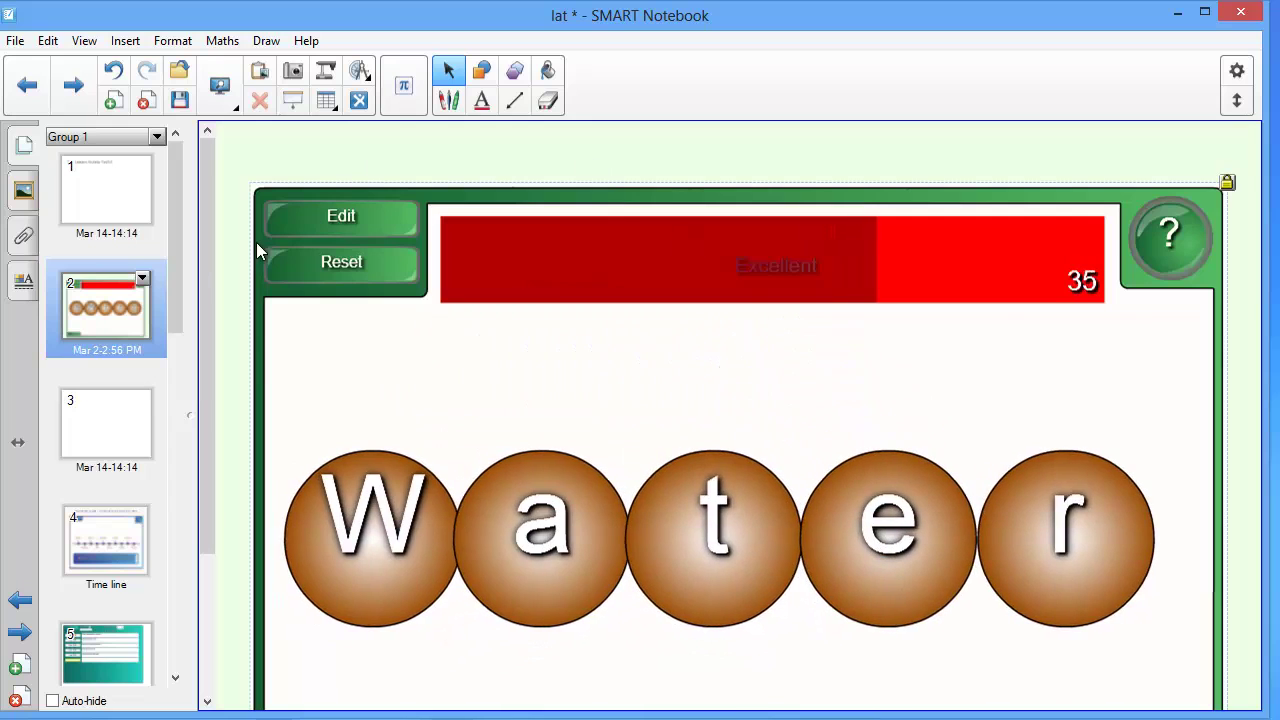
Advance to the next anagram and rearrange its letters to spell "Oxygen"
drag(209, 268, 214, 302)
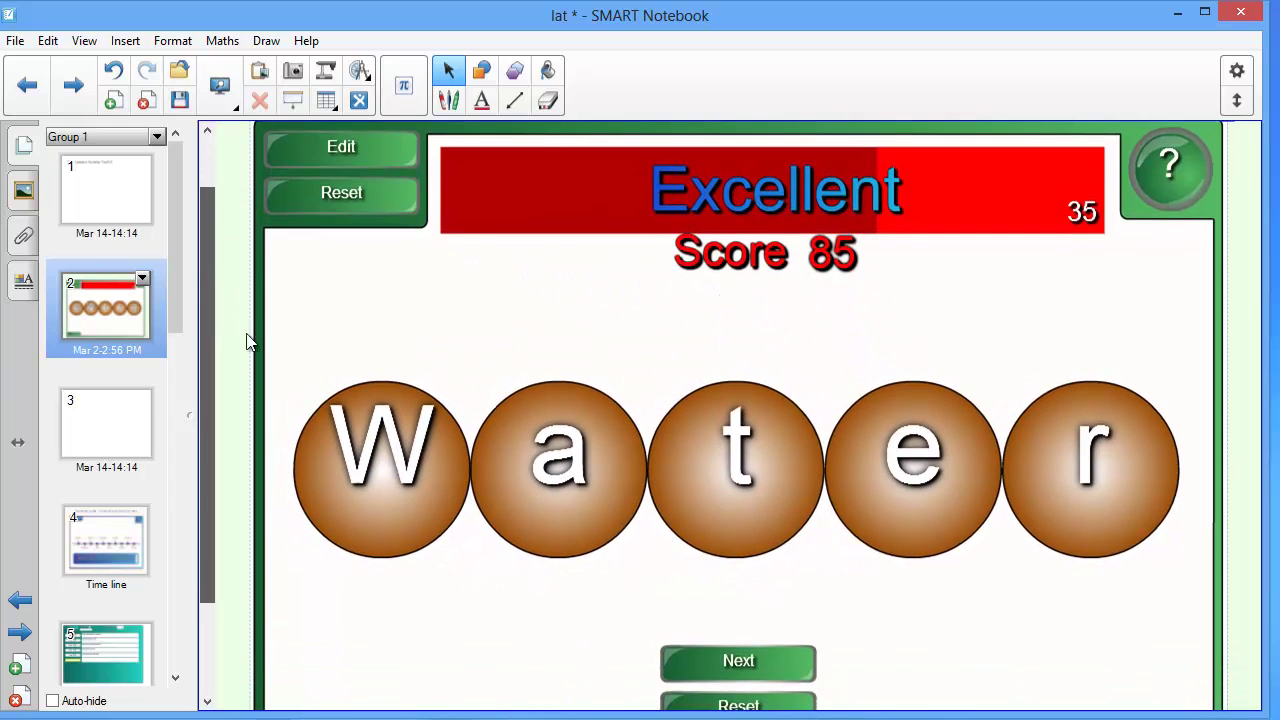
click(745, 668)
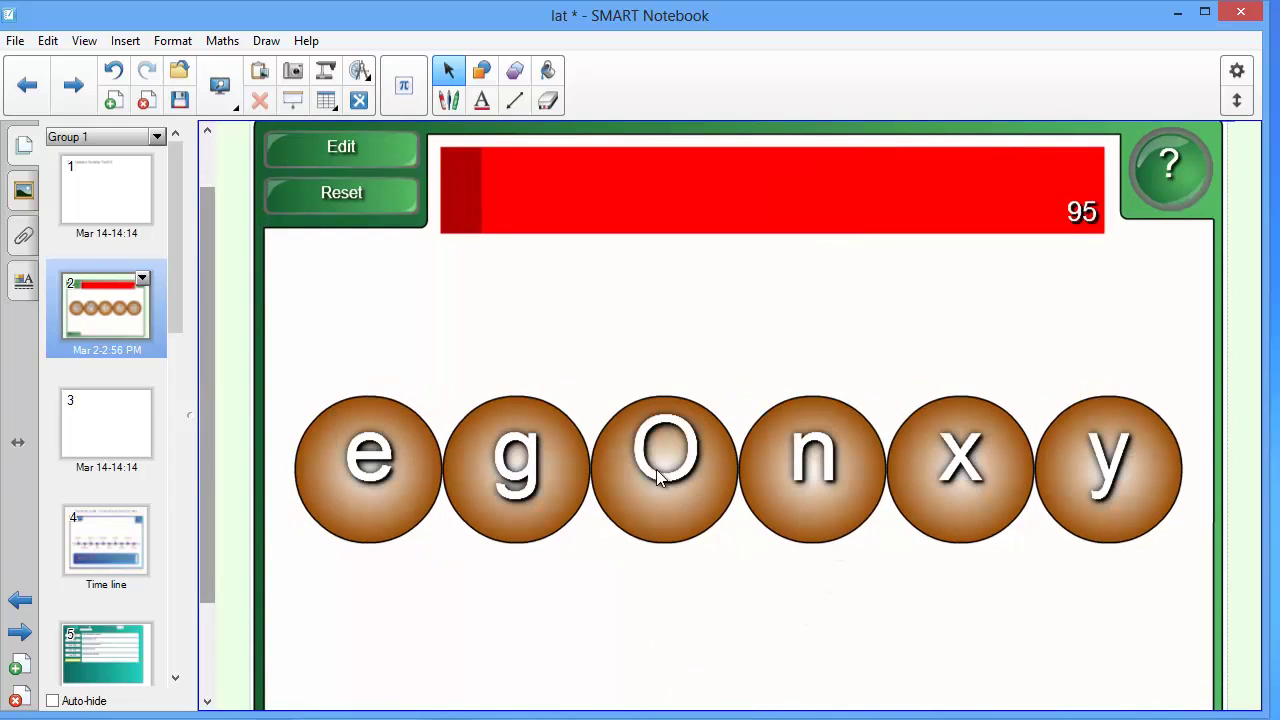
drag(656, 469, 334, 475)
drag(928, 490, 485, 460)
drag(1127, 500, 700, 474)
drag(838, 369, 991, 434)
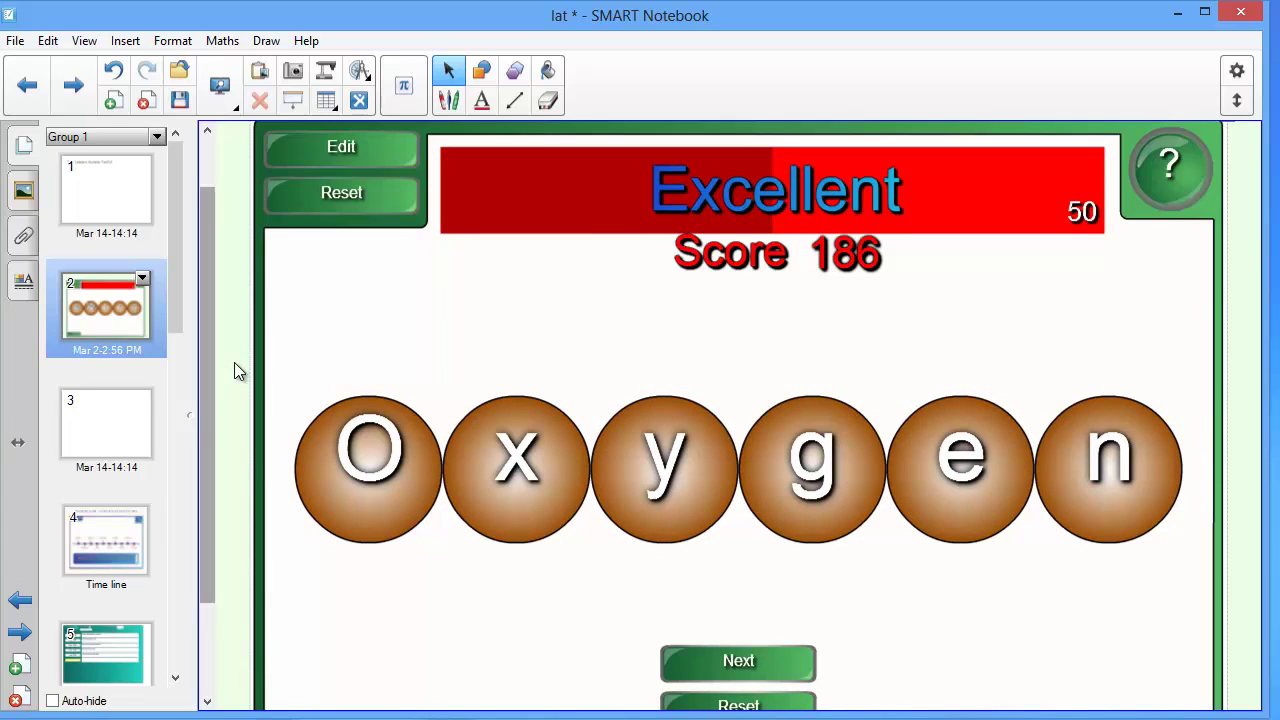
On page 3, open the Gallery and check Lesson Activity Toolkit 2.0 for updates, cancelling without changing the installed content
key(Page_Down)
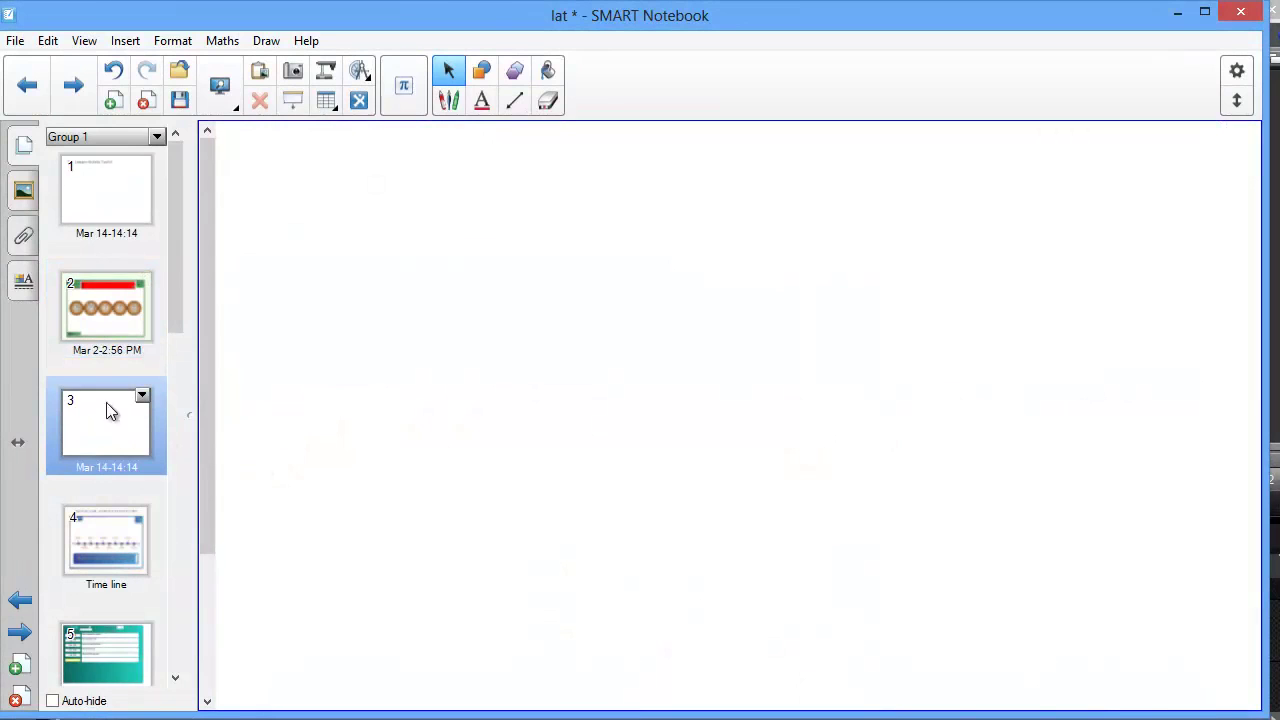
click(23, 190)
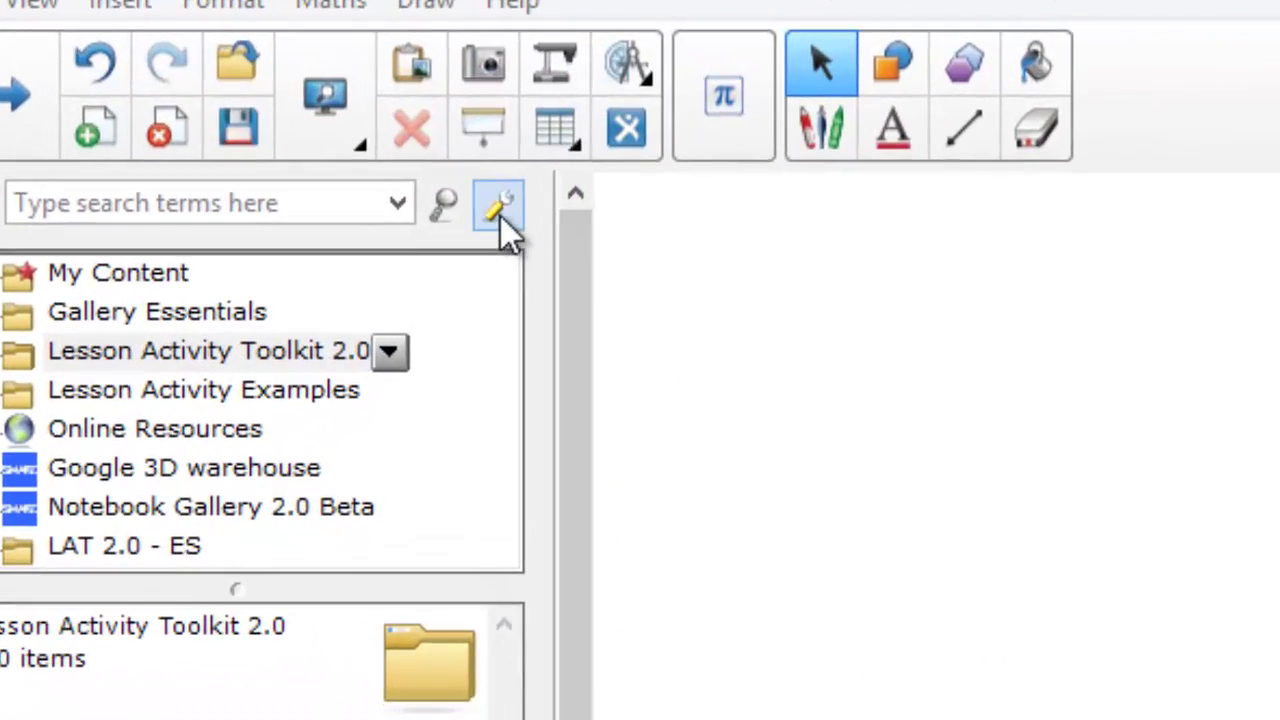
click(500, 212)
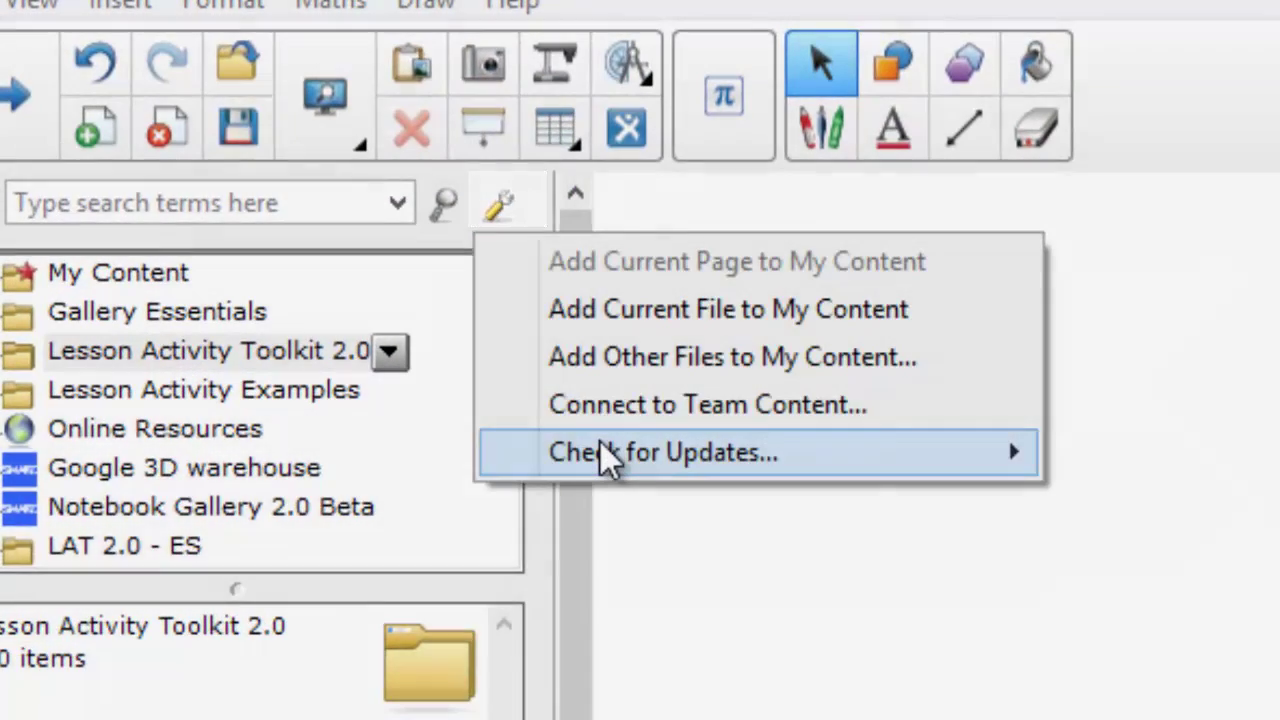
mouse_move(600, 442)
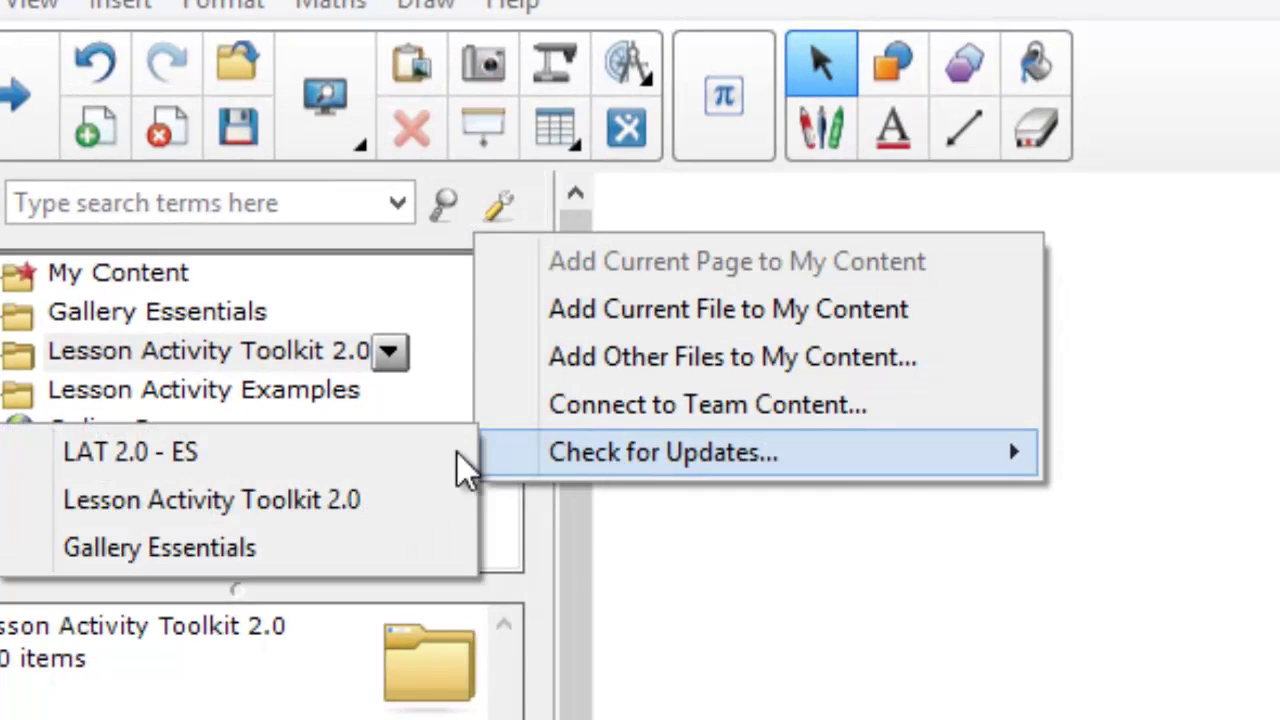
click(392, 502)
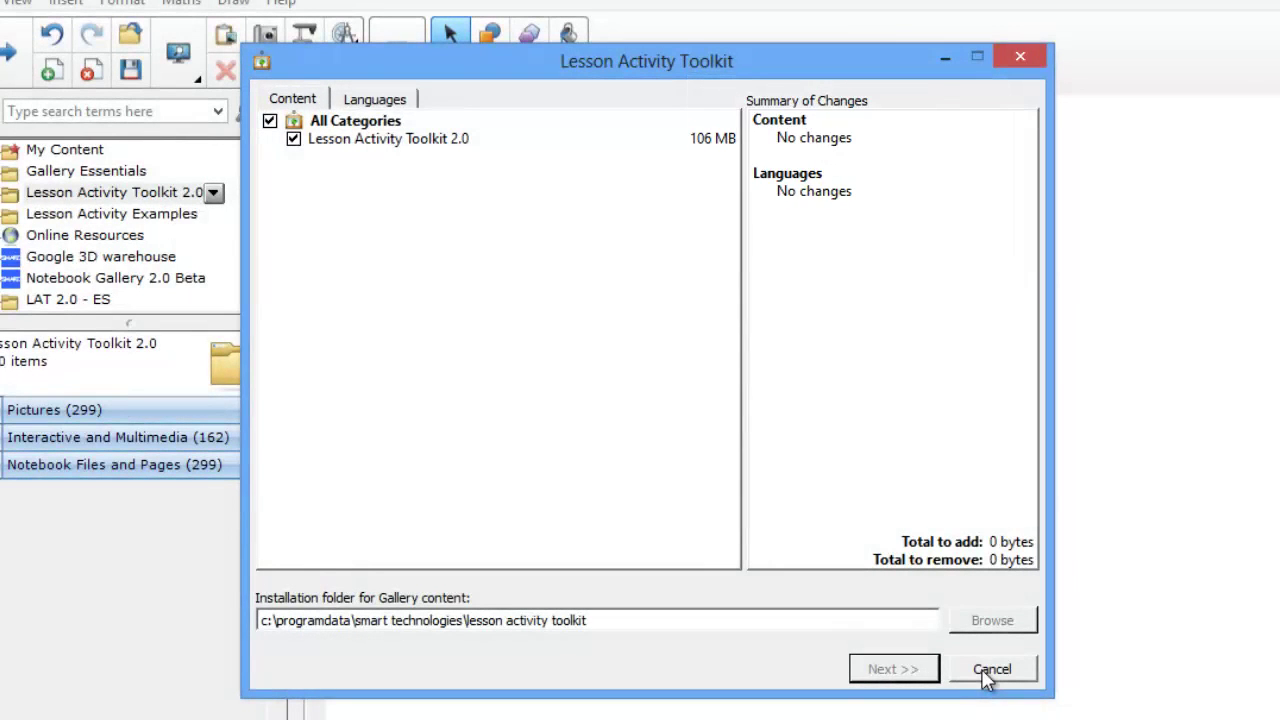
click(990, 670)
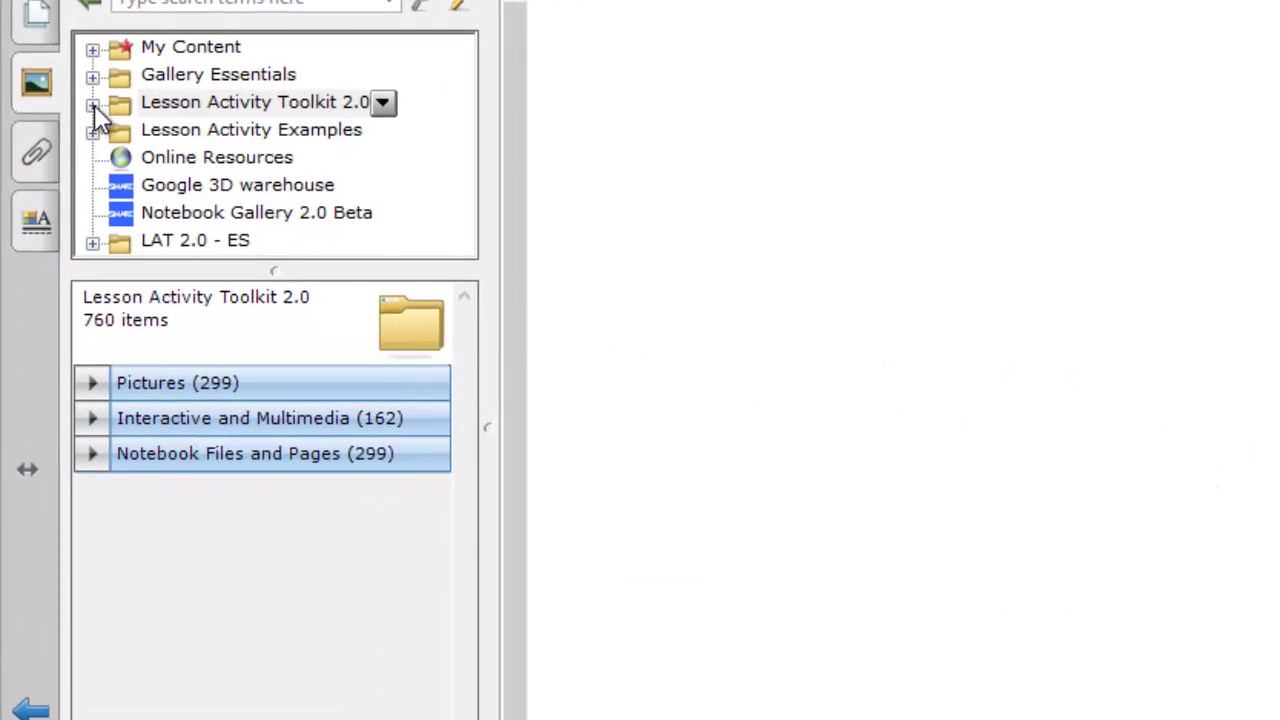
Expand Lesson Activity Toolkit 2.0, look through the categories in its Activities folder and collapse that folder again
click(93, 104)
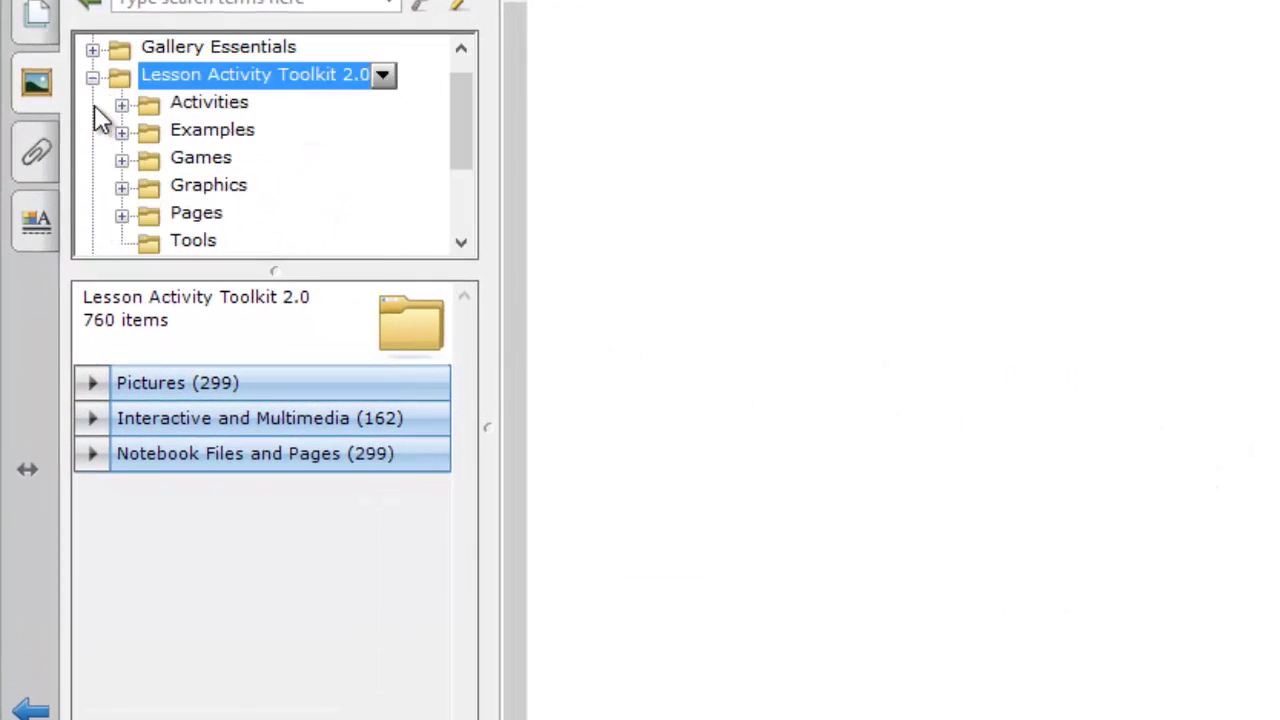
click(172, 110)
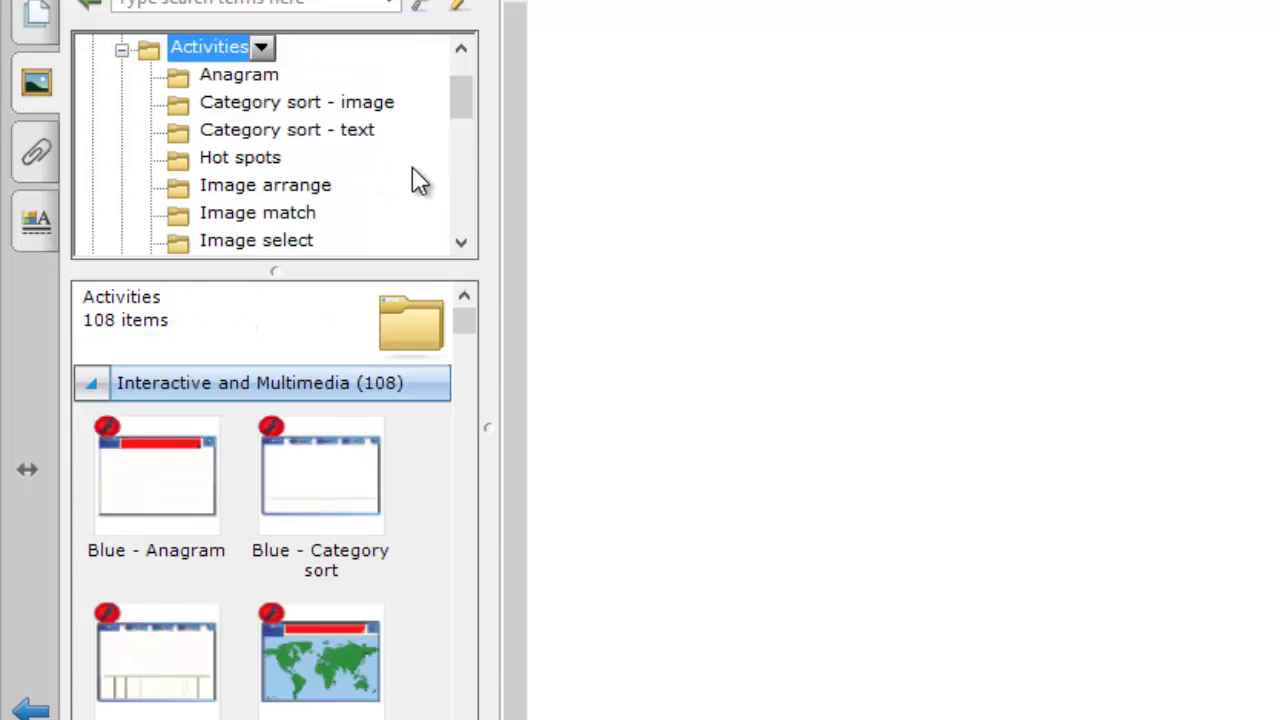
mouse_move(458, 110)
mouse_down()
mouse_move(458, 136)
mouse_move(458, 98)
mouse_up()
click(122, 78)
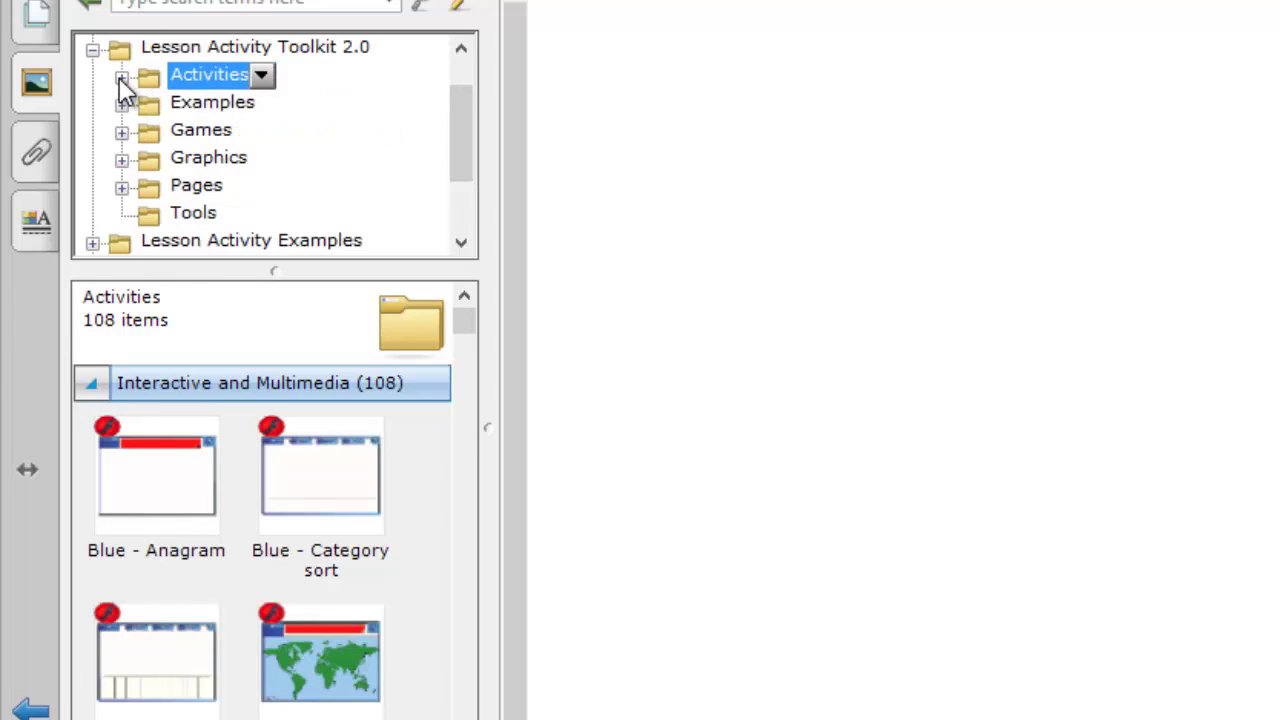
Find the Anagram category under Activities and place the Blue - Anagram activity on the blank page
click(177, 100)
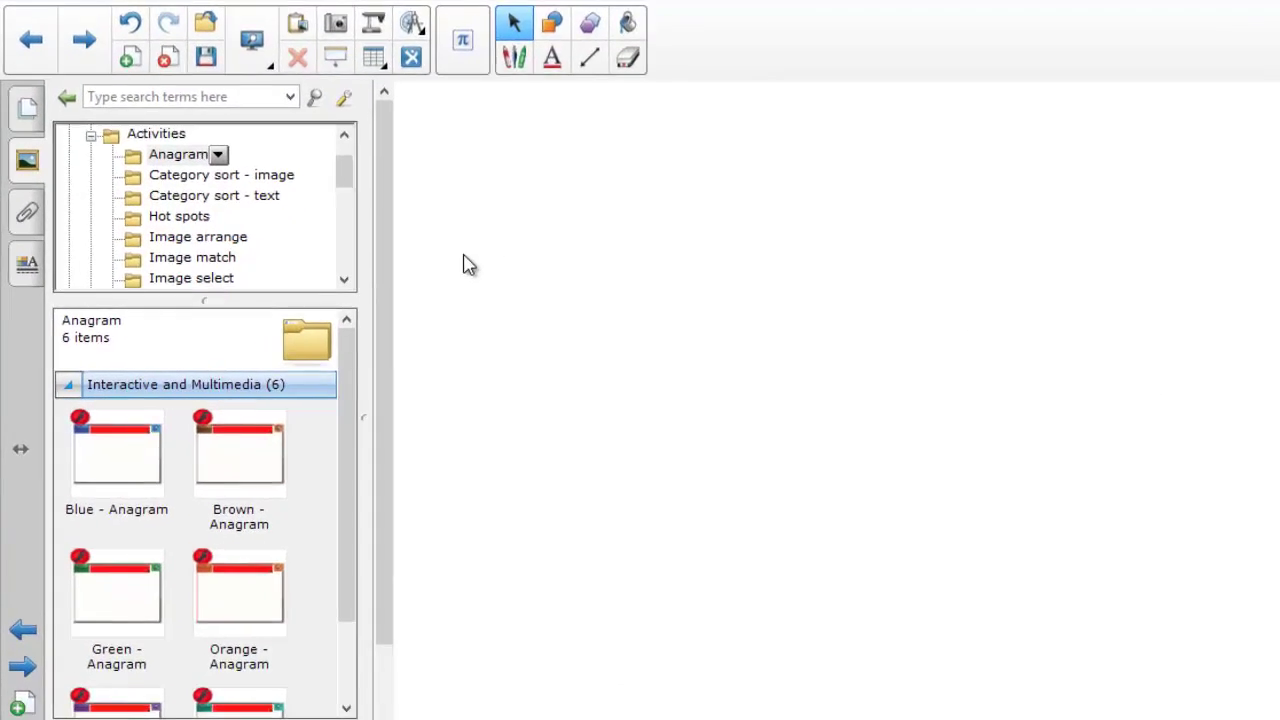
click(436, 73)
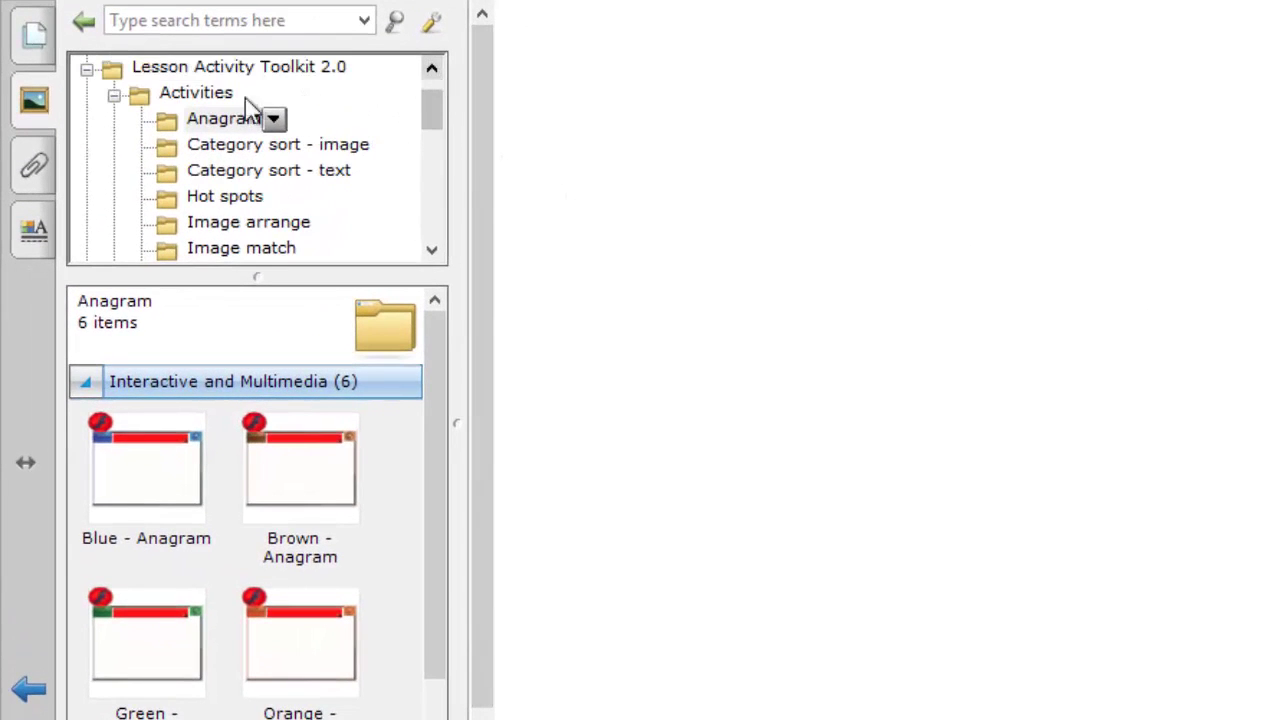
click(206, 126)
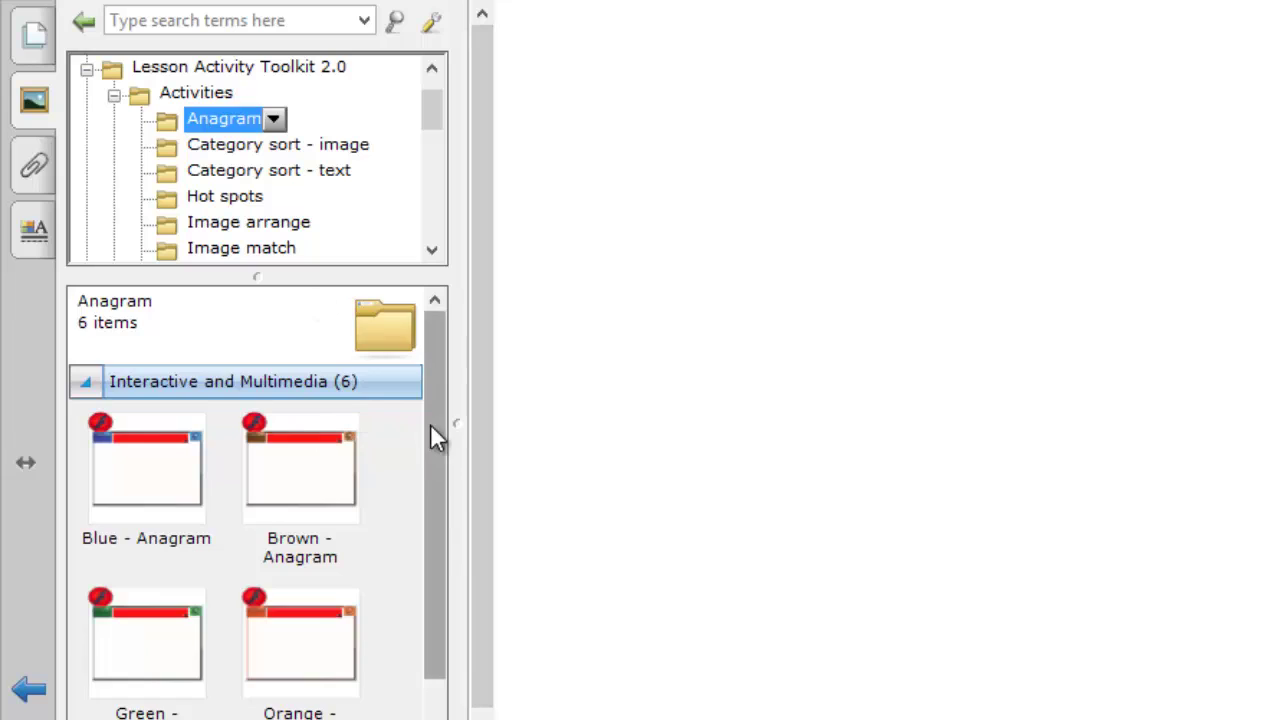
drag(430, 423, 431, 501)
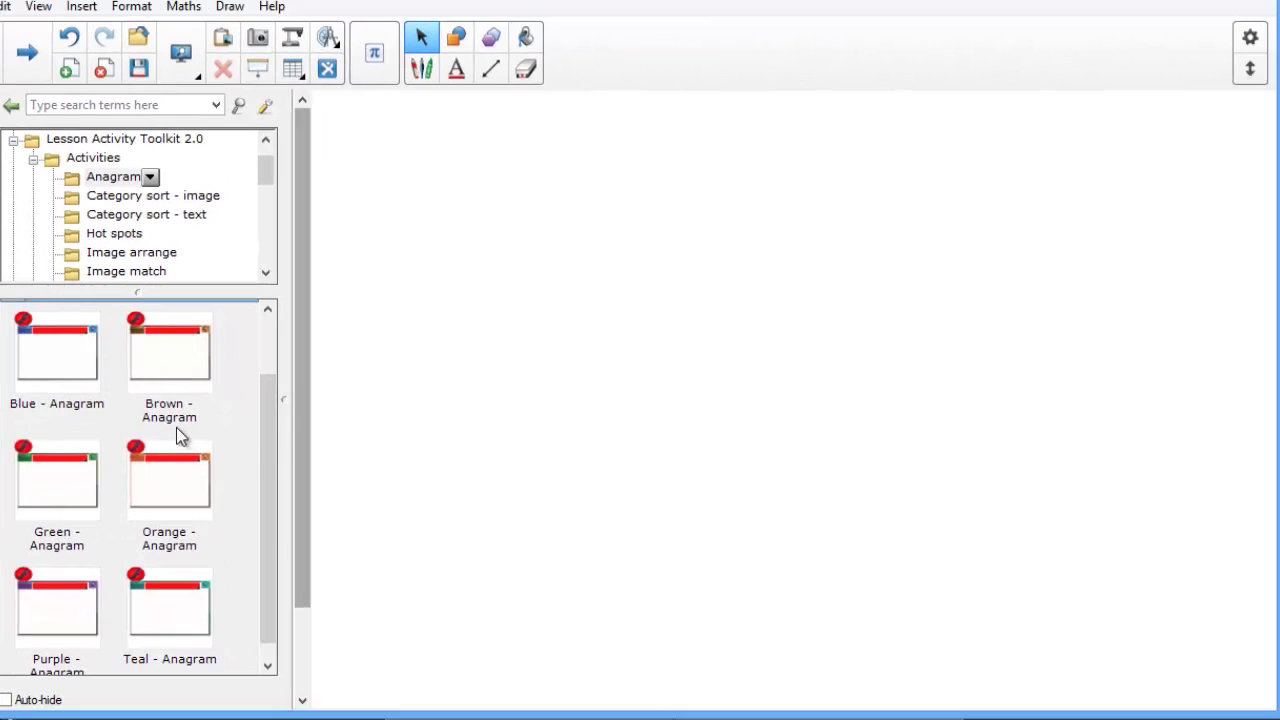
drag(57, 366, 465, 338)
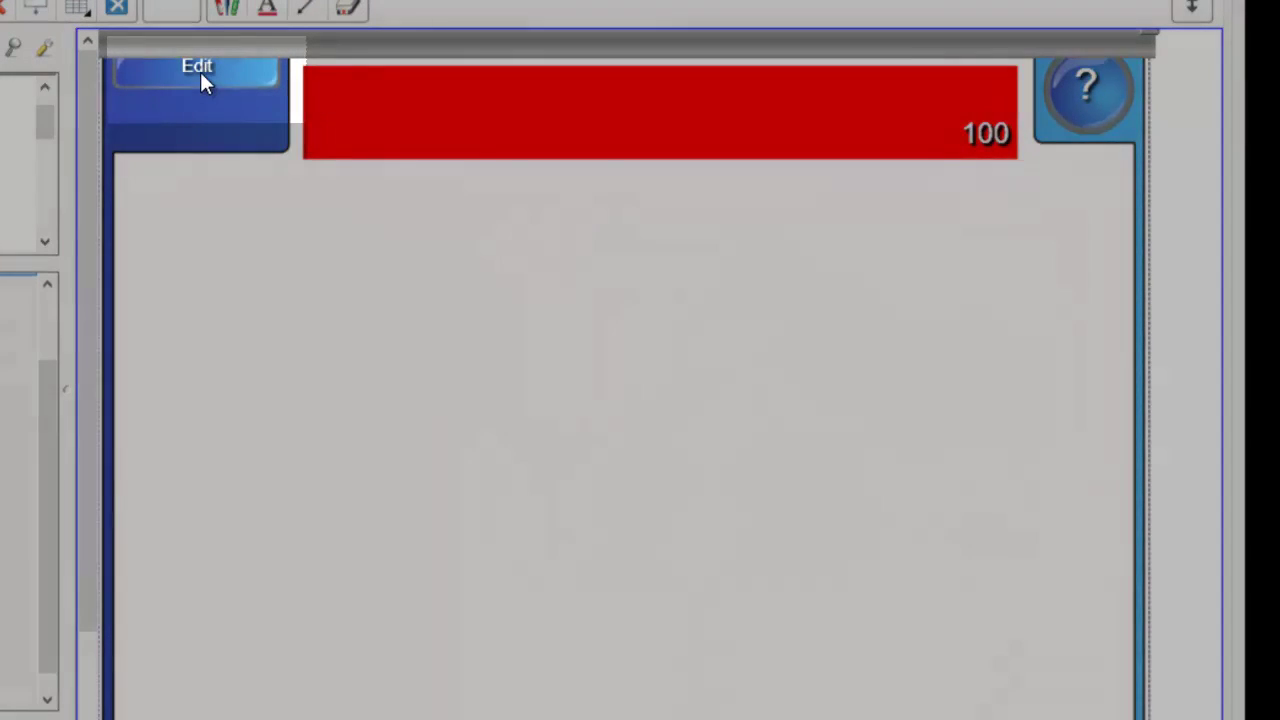
Edit the activity to use metaphor, simile and personification with a defining clue for each, keep the speed at Fast and apply the settings
click(200, 74)
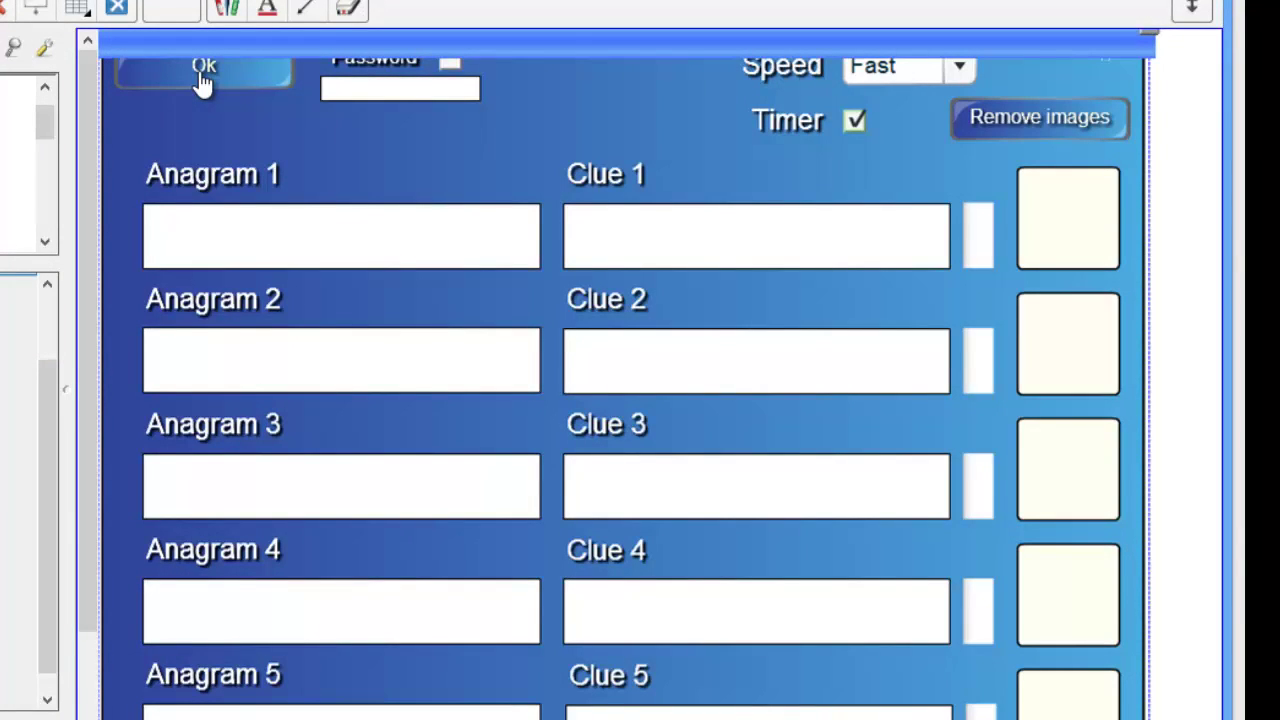
click(211, 234)
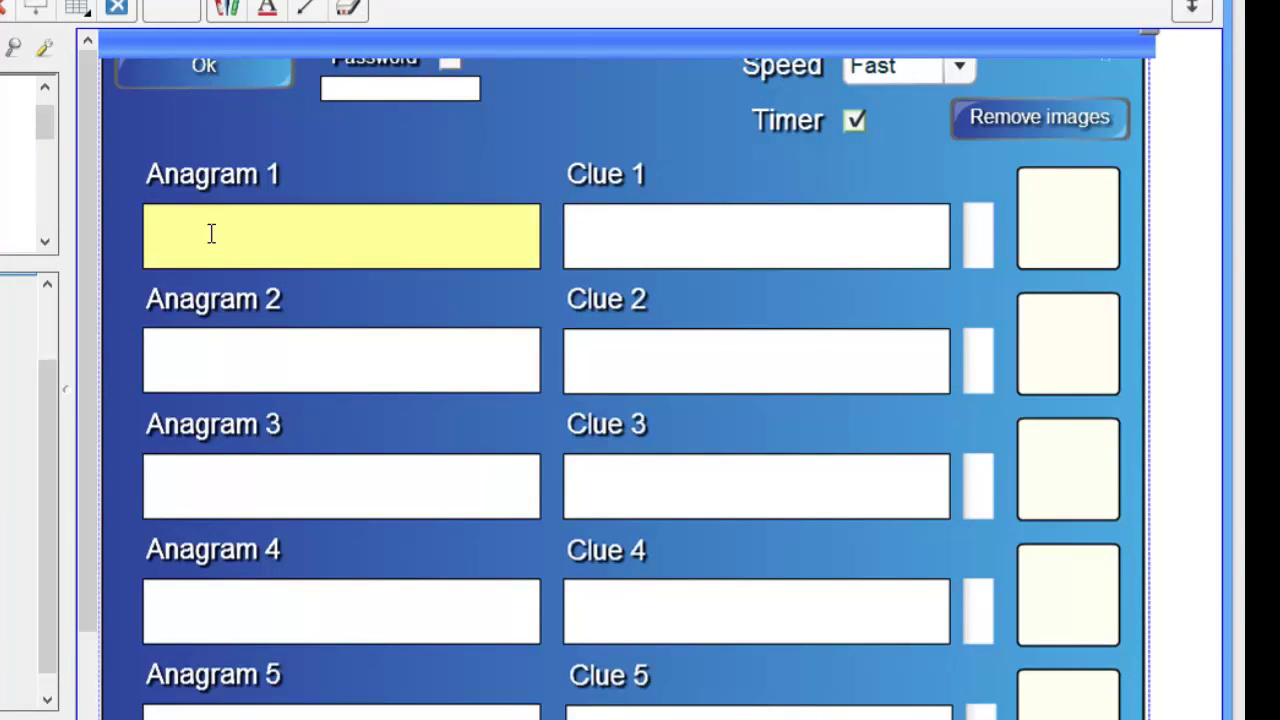
text(metaphor)
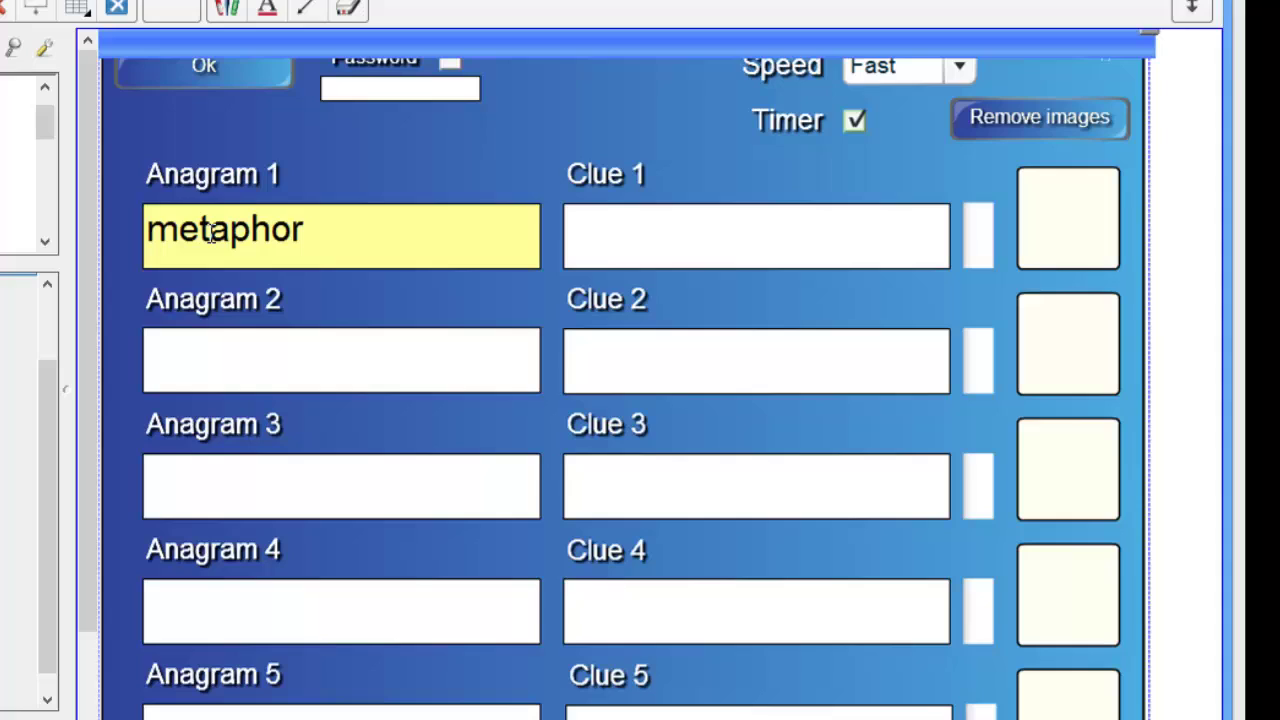
key(Tab)
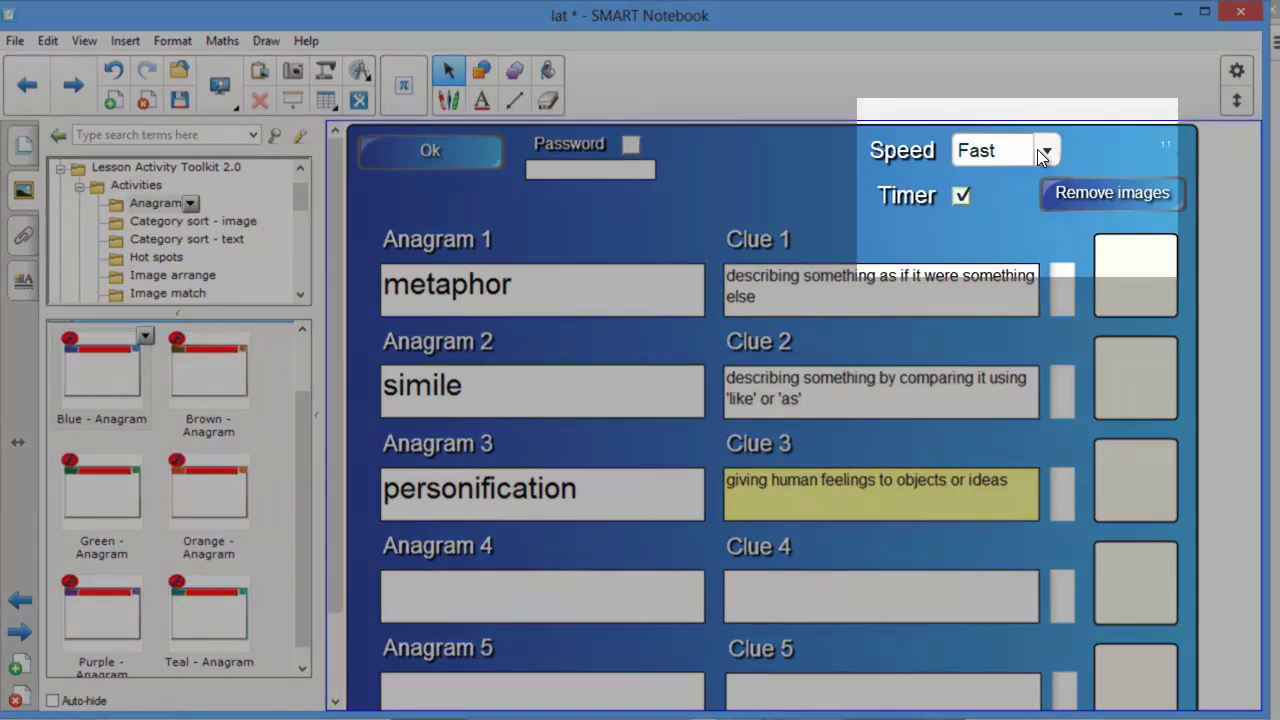
click(1042, 155)
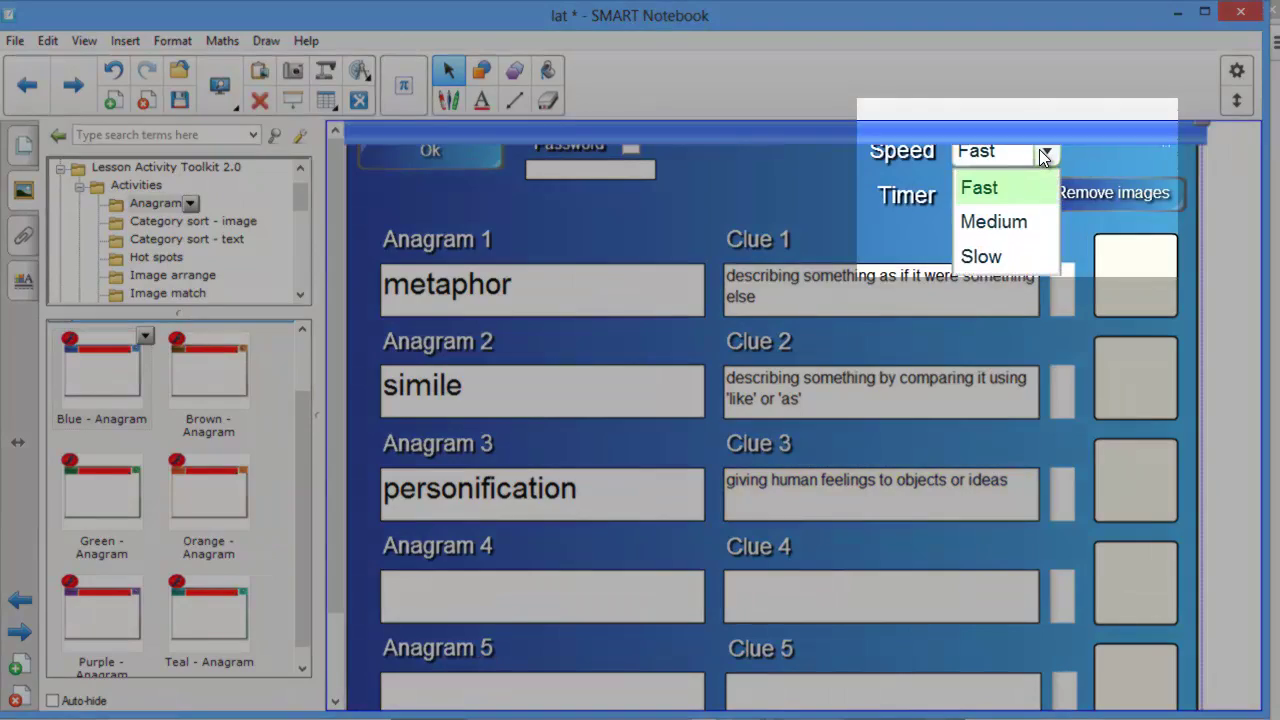
click(1042, 155)
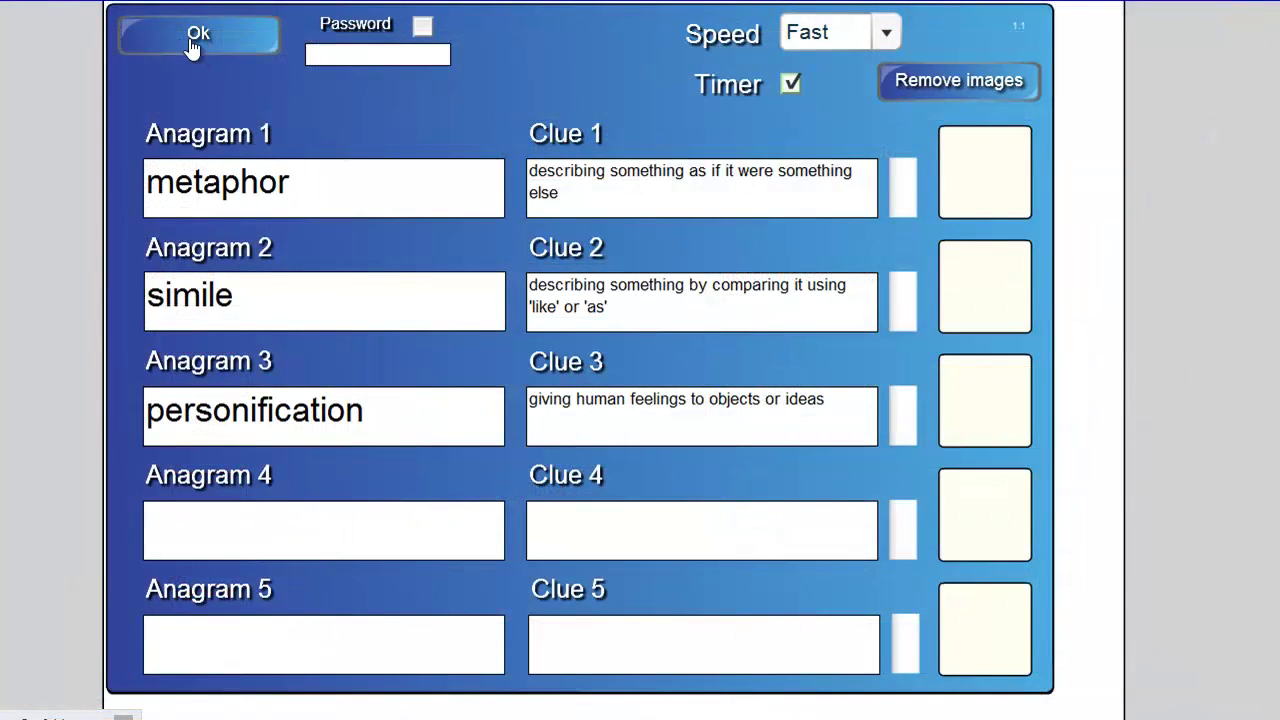
click(193, 40)
Reset the anagram and start solving "metaphor" by moving the letter m to the first position
click(205, 86)
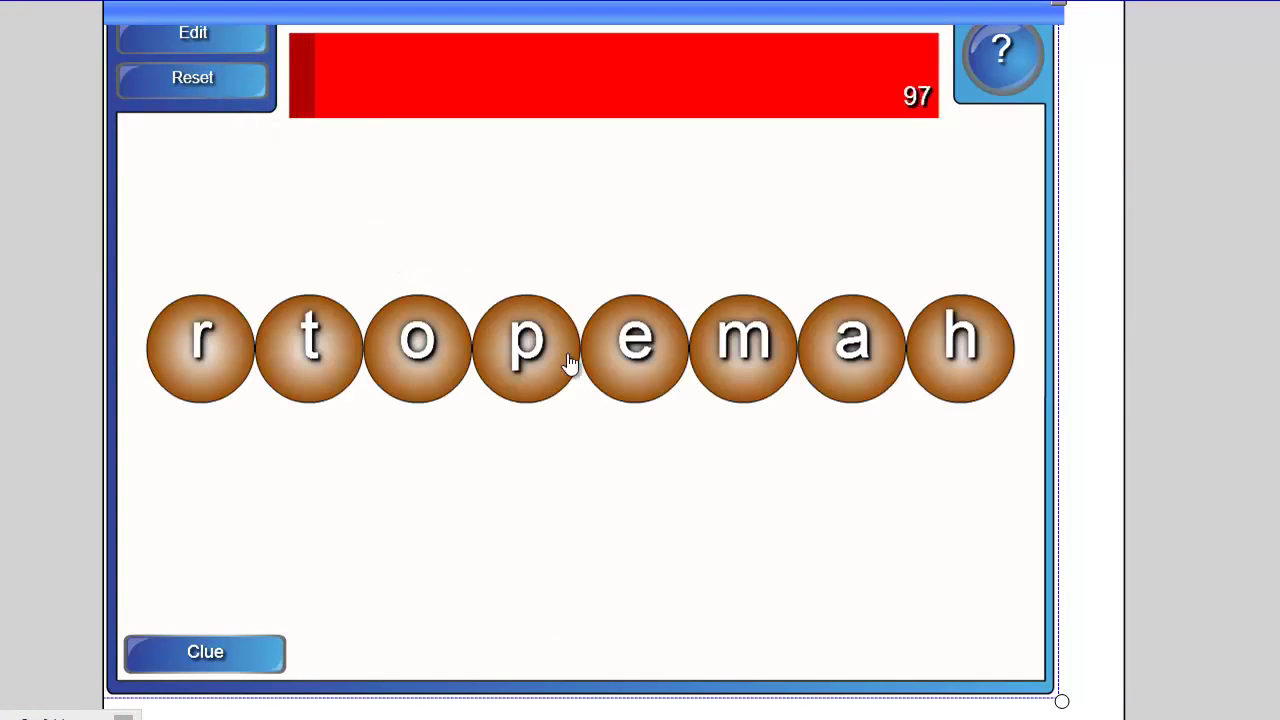
drag(737, 363, 186, 363)
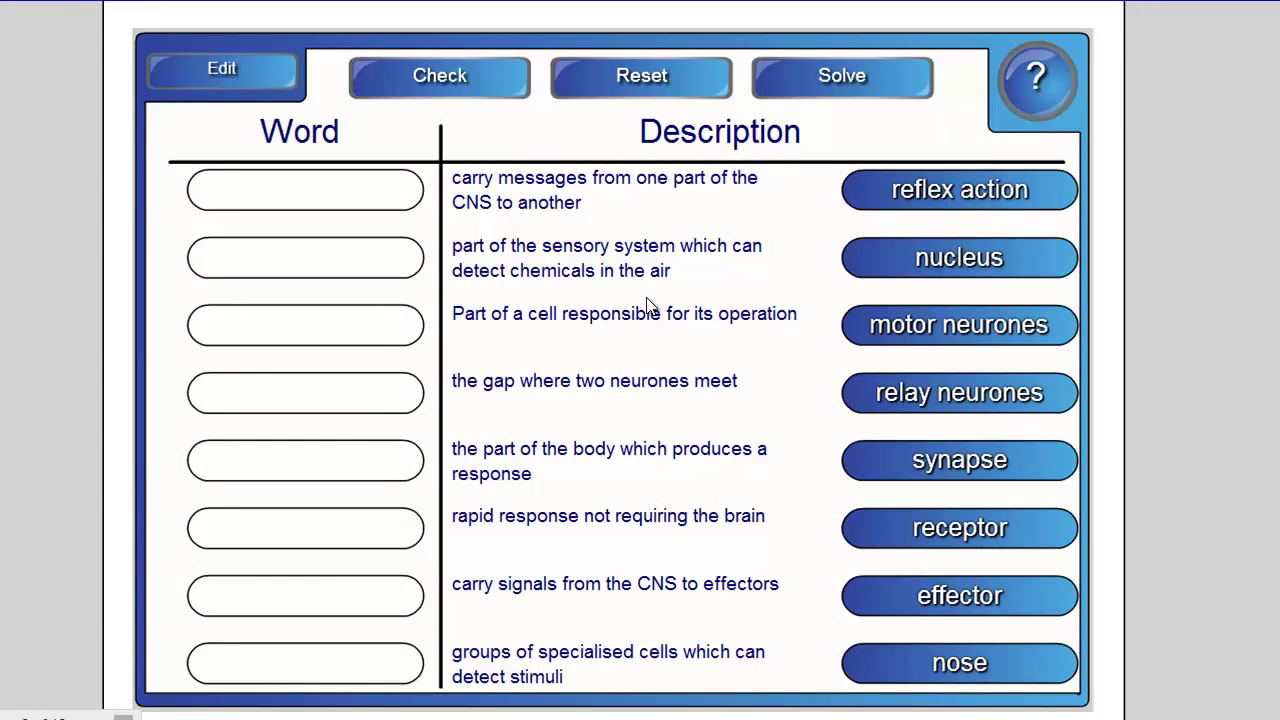
Place relay neurones, nose and synapse beside the first three descriptions in the keyword match activity and check the answers
drag(920, 400, 286, 192)
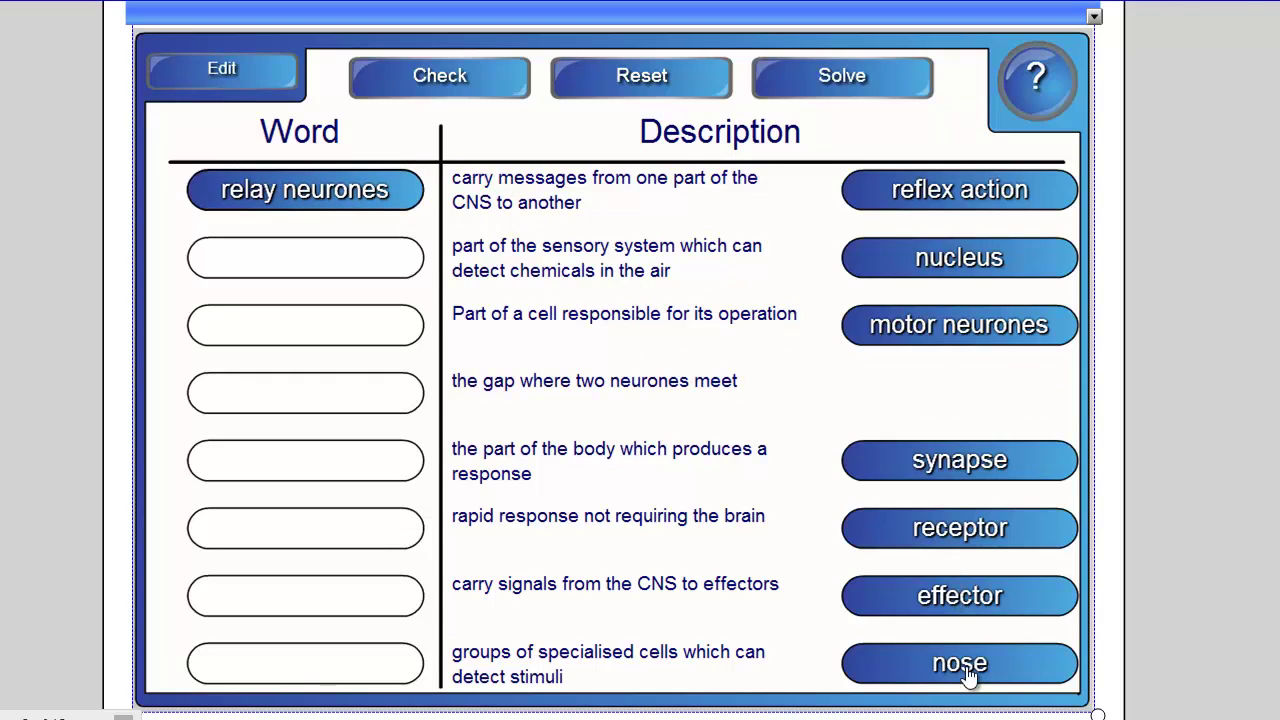
drag(930, 663, 303, 263)
drag(900, 478, 250, 340)
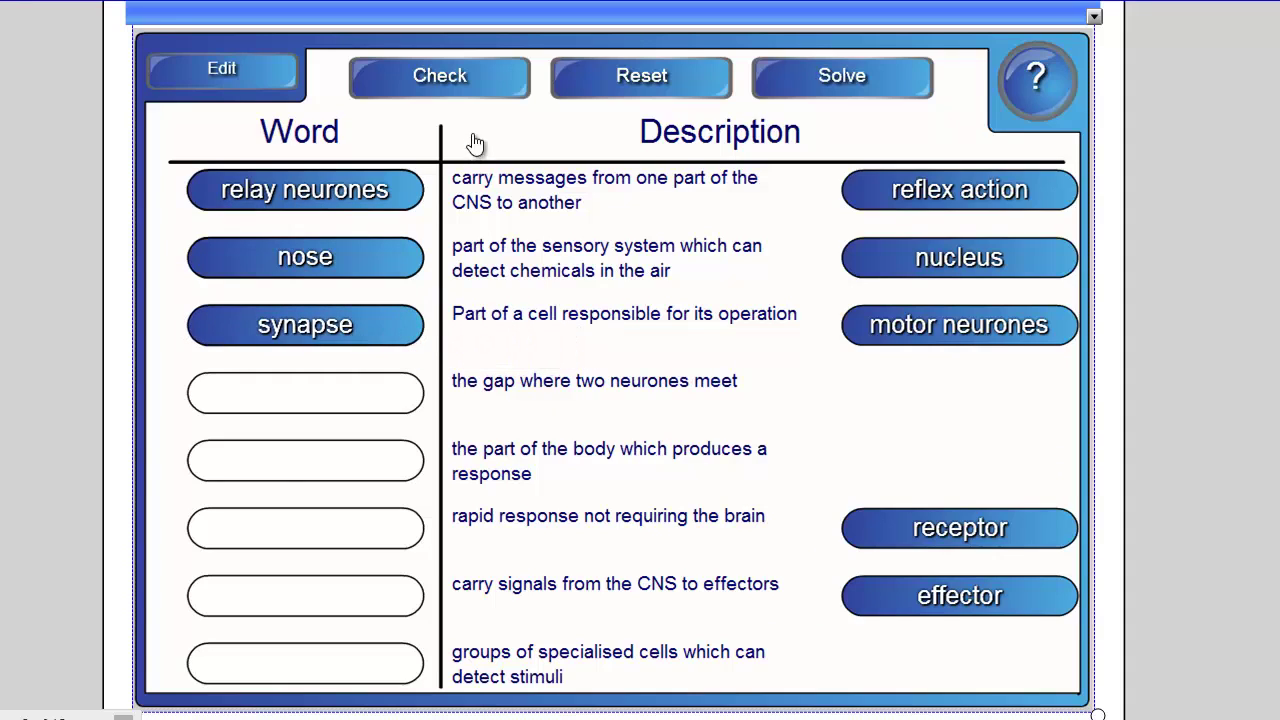
click(446, 90)
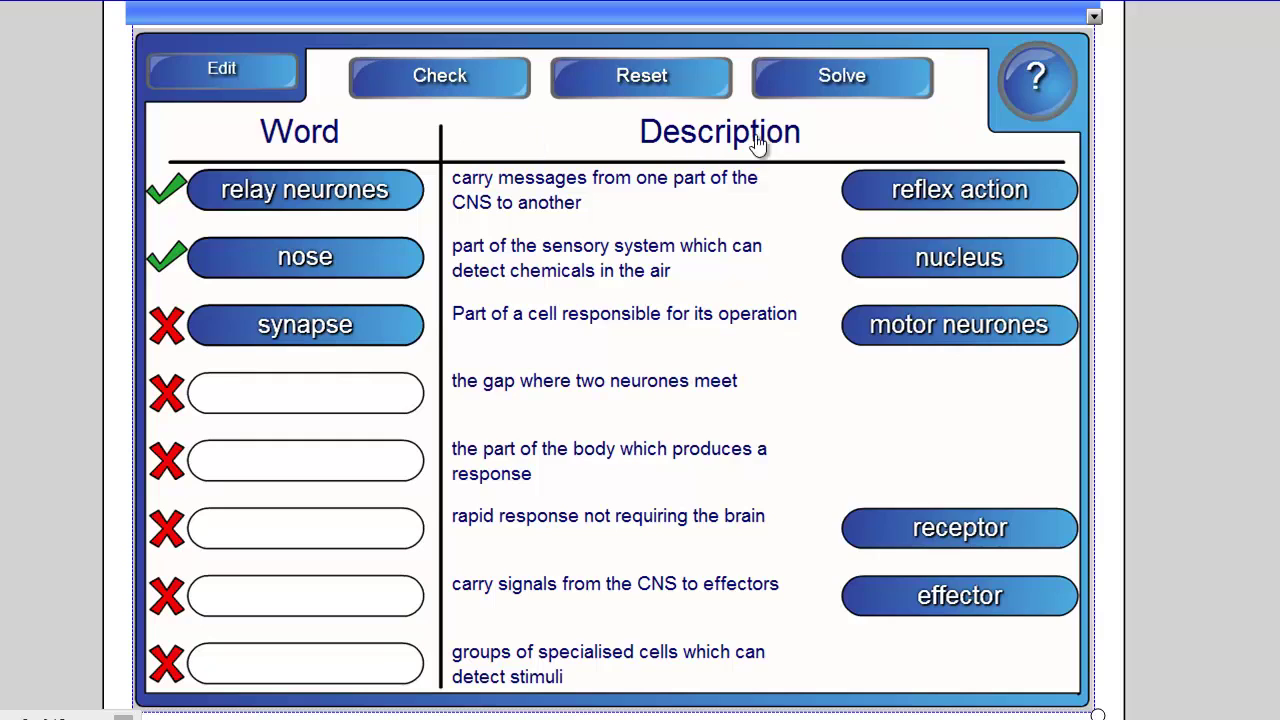
Solve the keyword match automatically and view its editable words, descriptions and Solve button option before returning to the activity
click(811, 85)
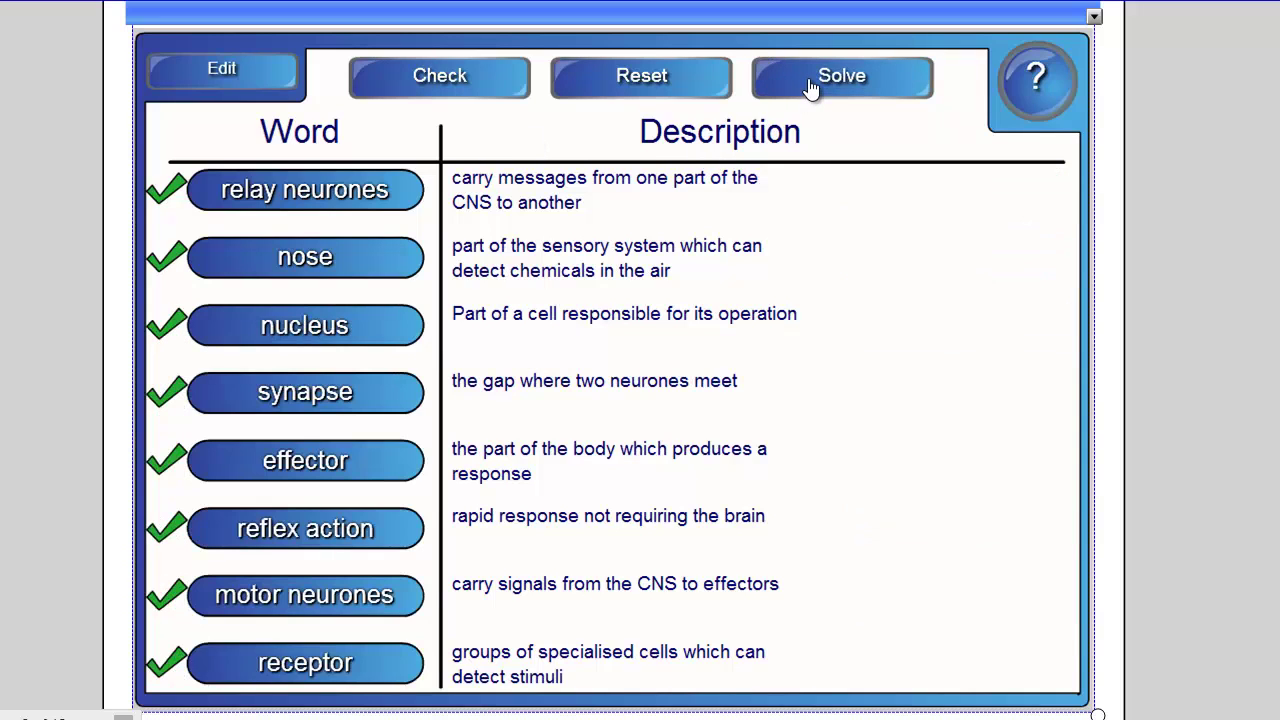
click(248, 86)
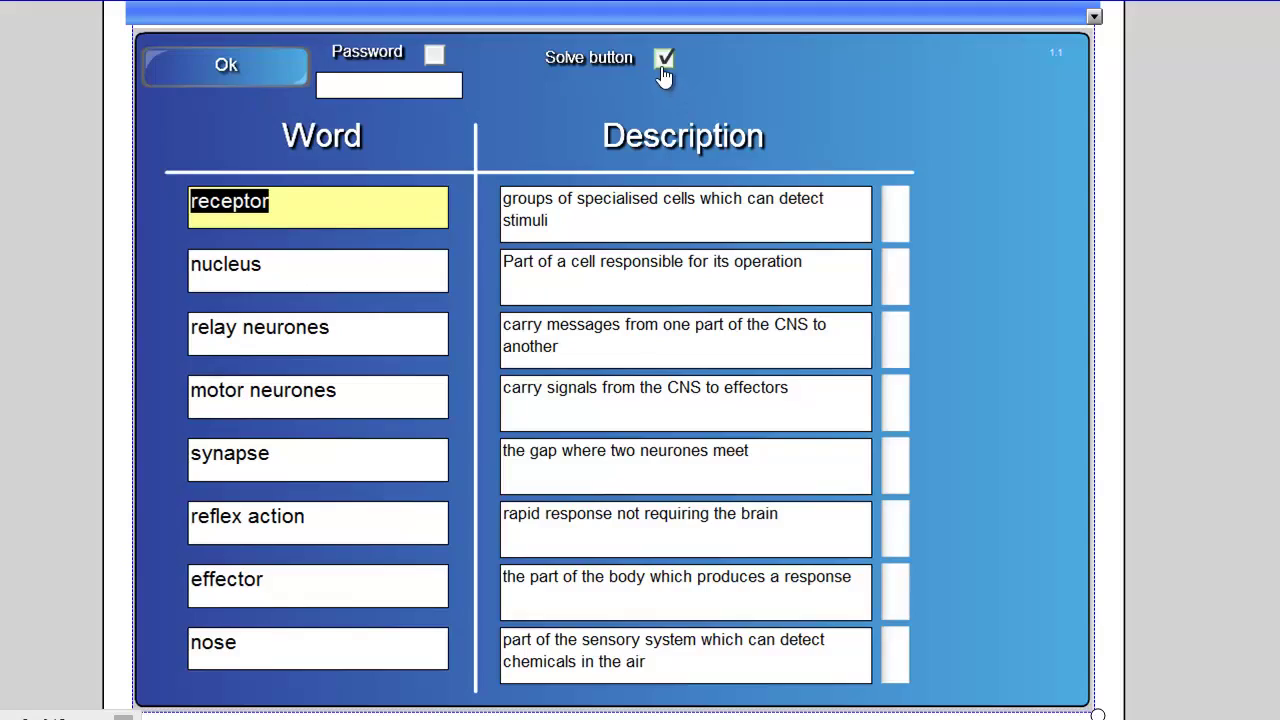
click(256, 78)
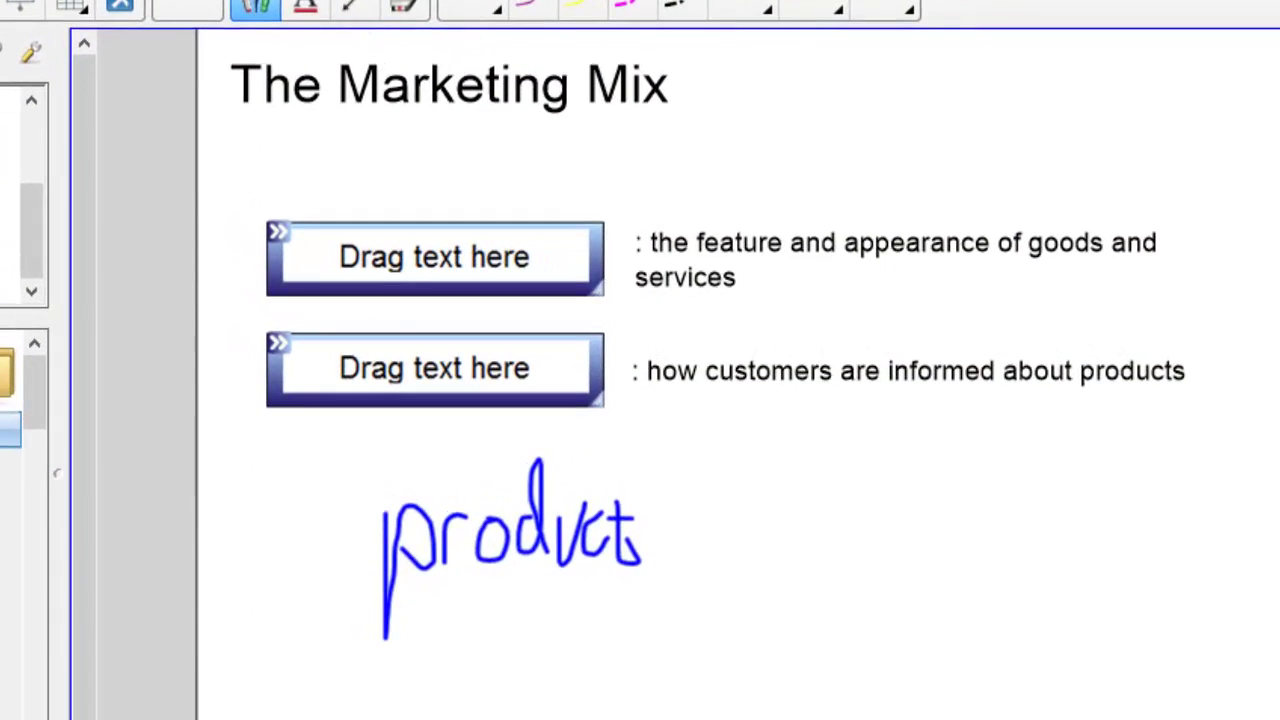
Convert the handwritten word "product" to text and place it in the answer box for the feature and appearance of goods and services
click(278, 12)
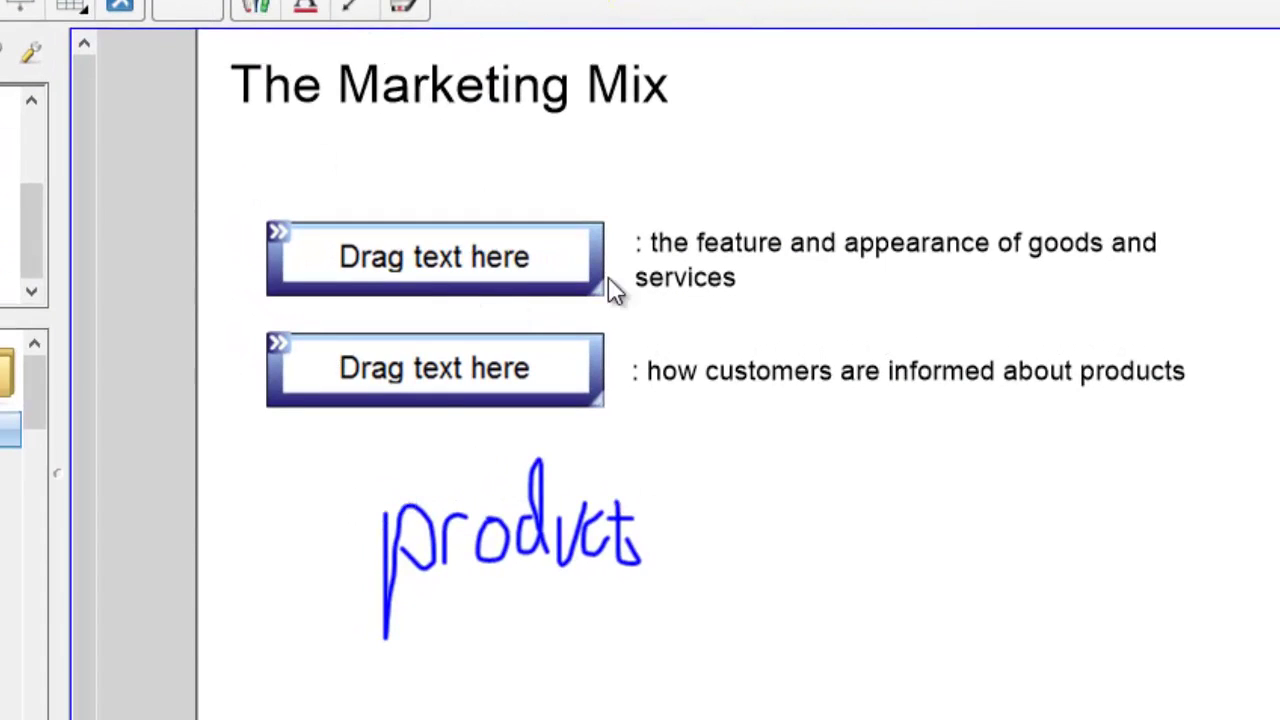
click(522, 524)
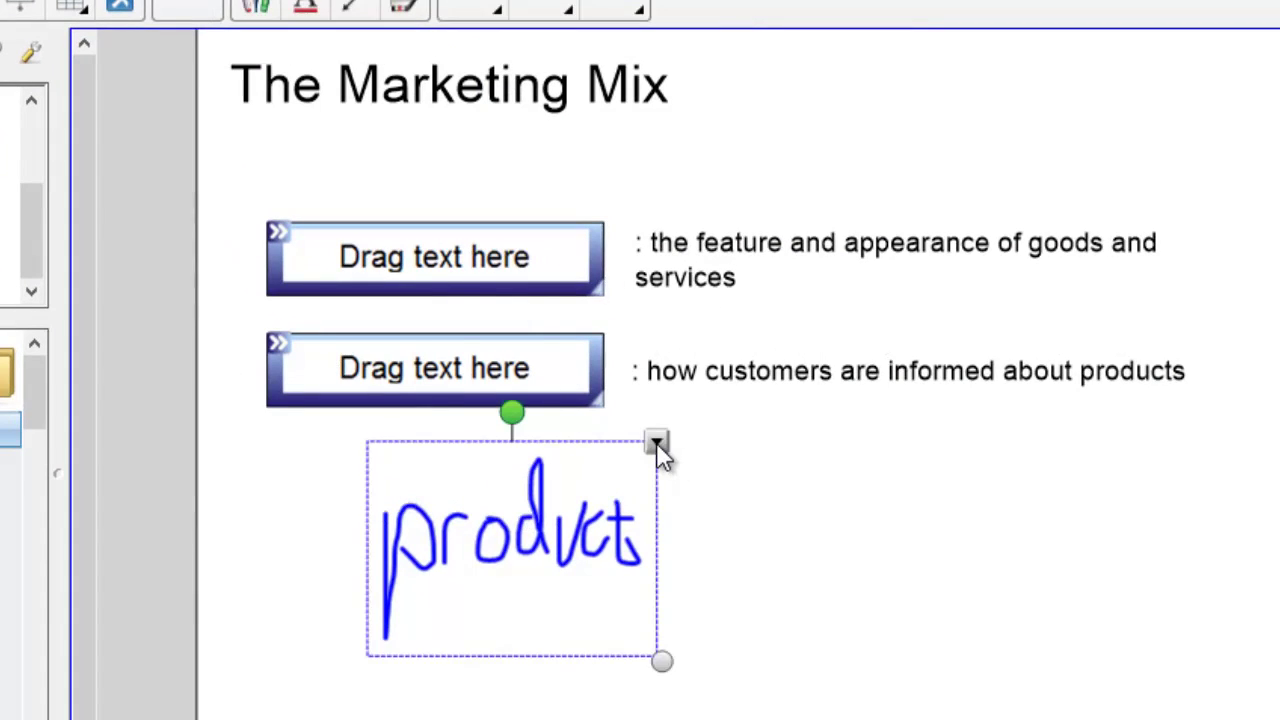
click(656, 442)
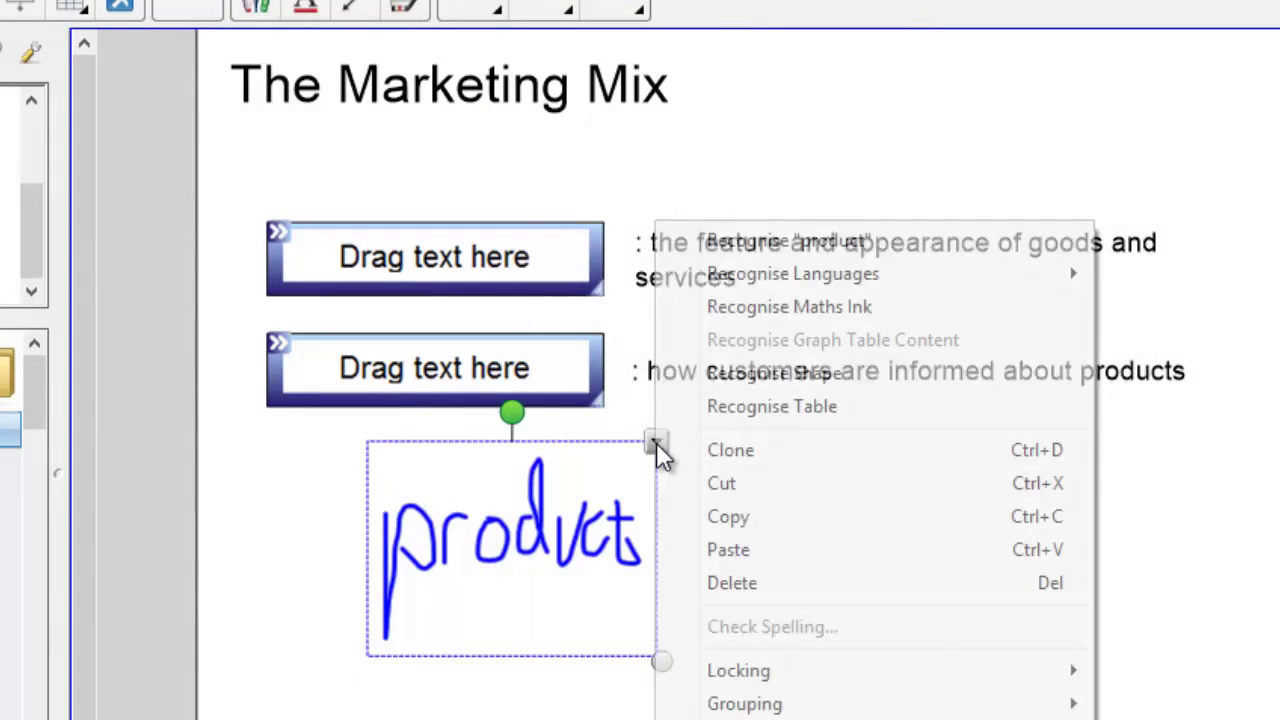
click(770, 241)
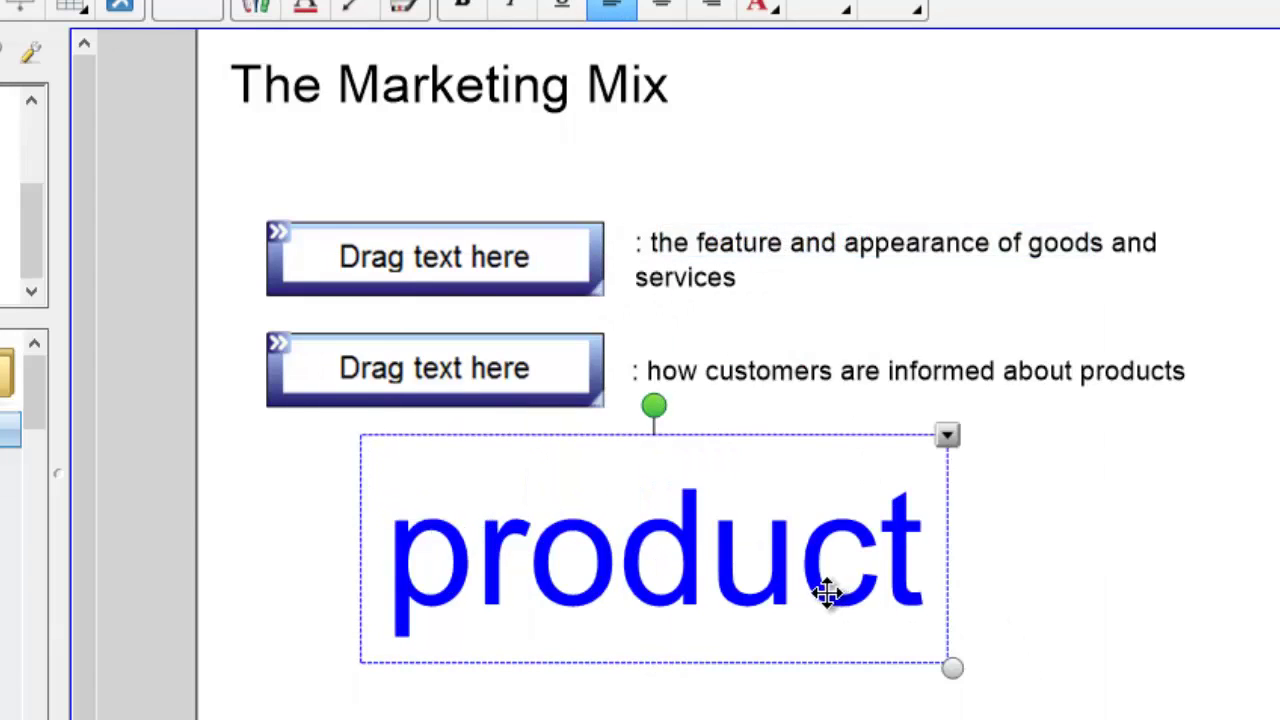
drag(826, 593, 500, 274)
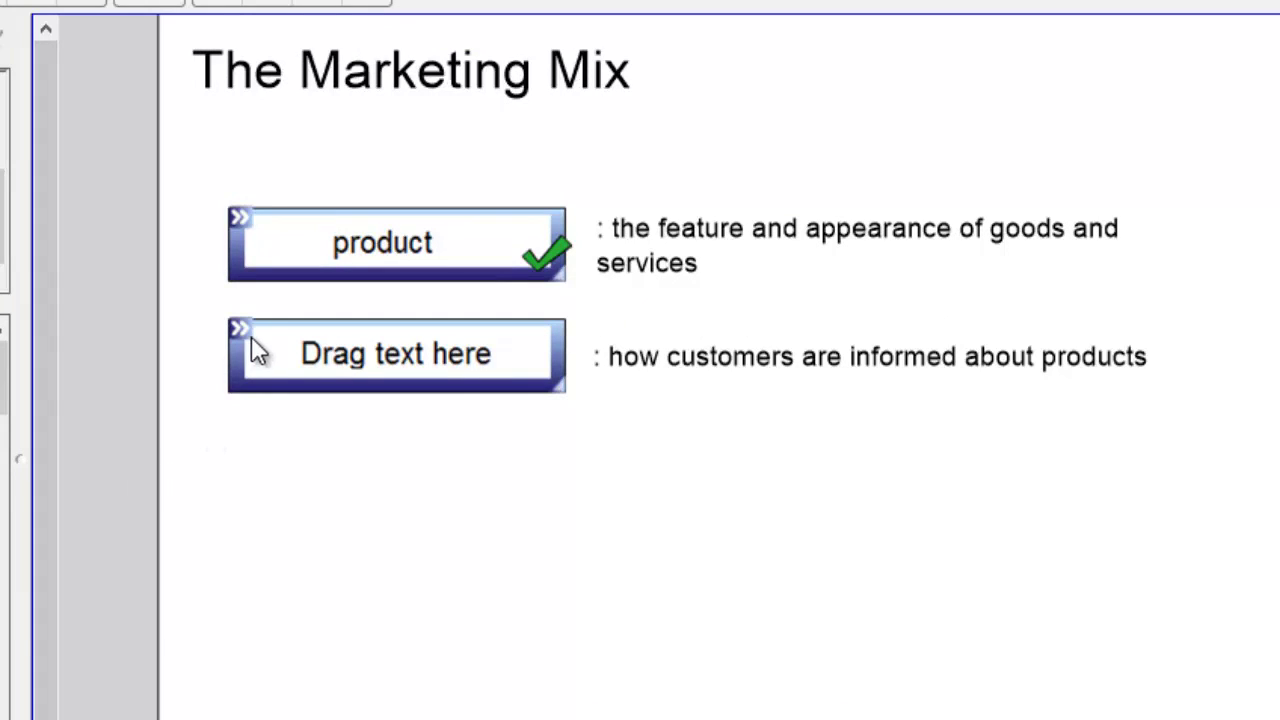
Set "promotion" as the correct answer for the box describing how customers are informed about products
click(240, 333)
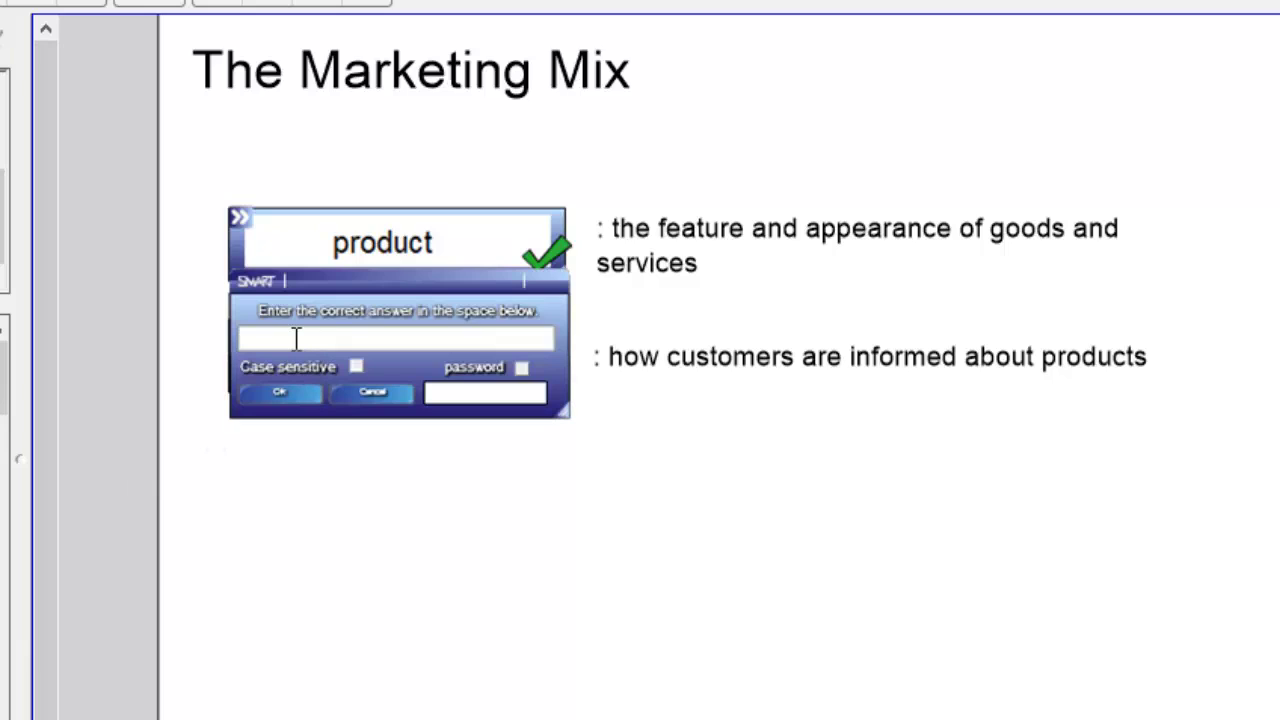
text(promotion)
click(280, 393)
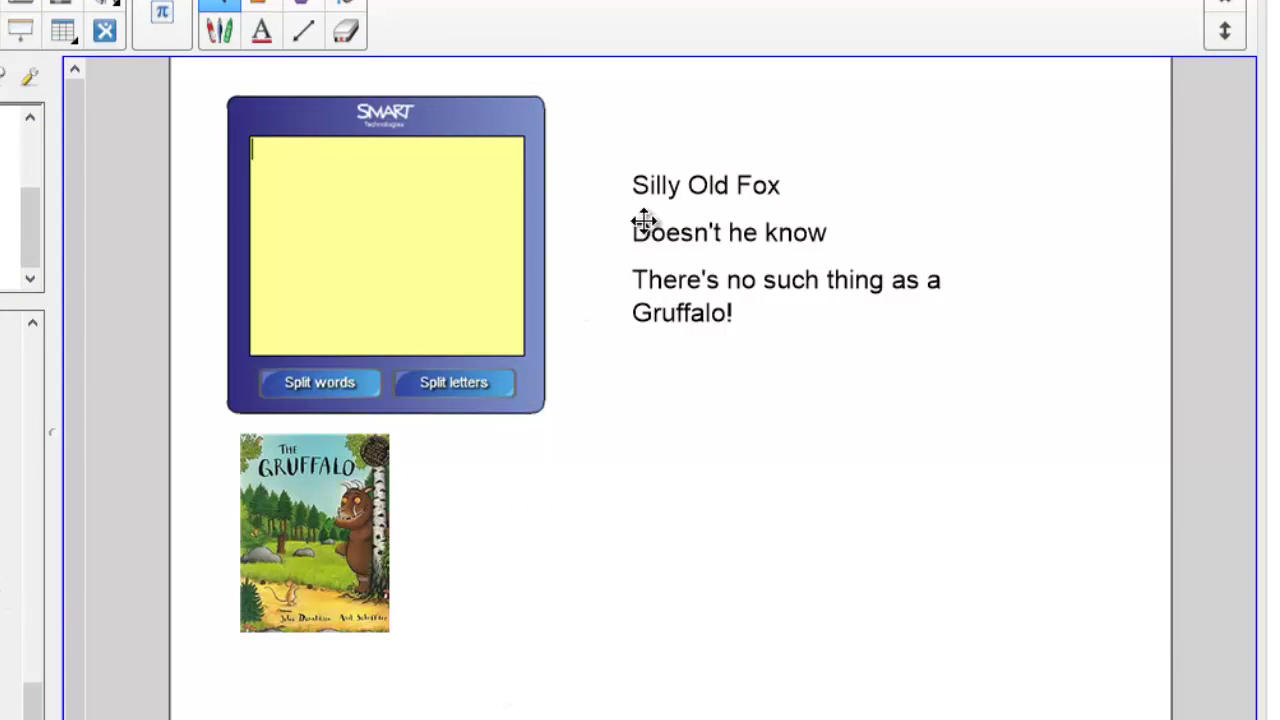
Place the Gruffalo text in the text splitter and split it into separate words
click(666, 189)
drag(671, 186, 340, 195)
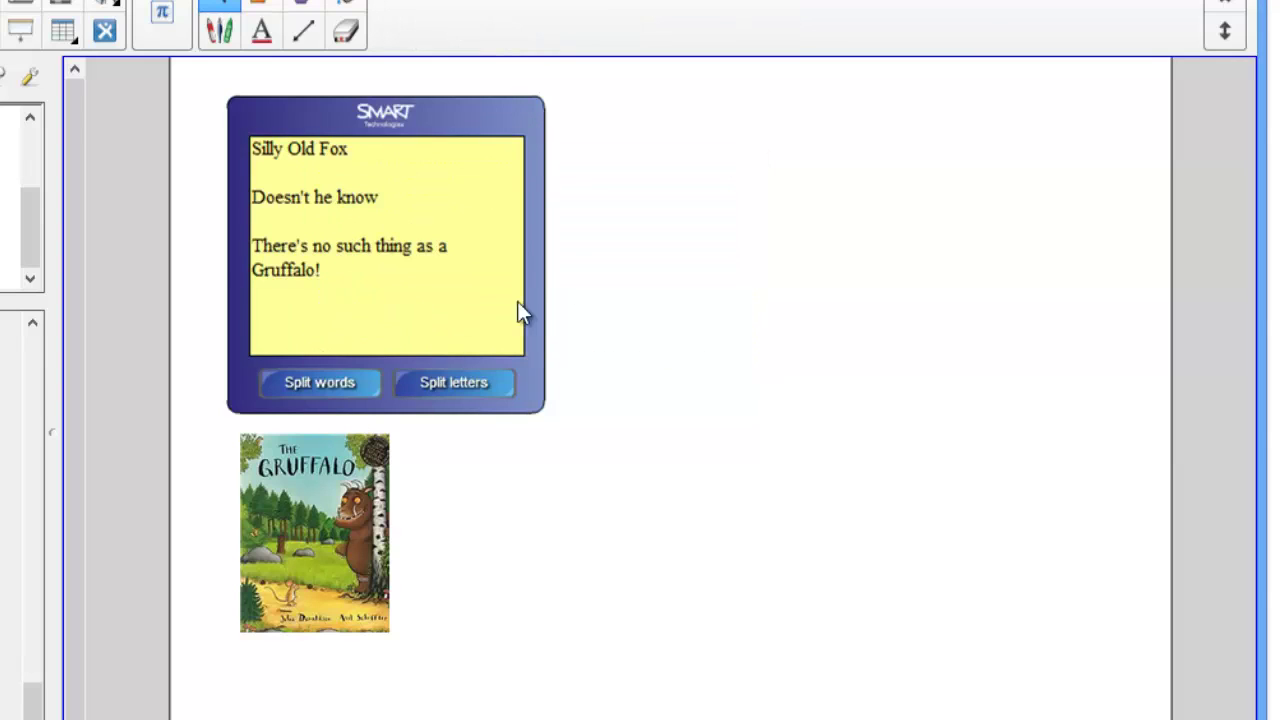
click(343, 380)
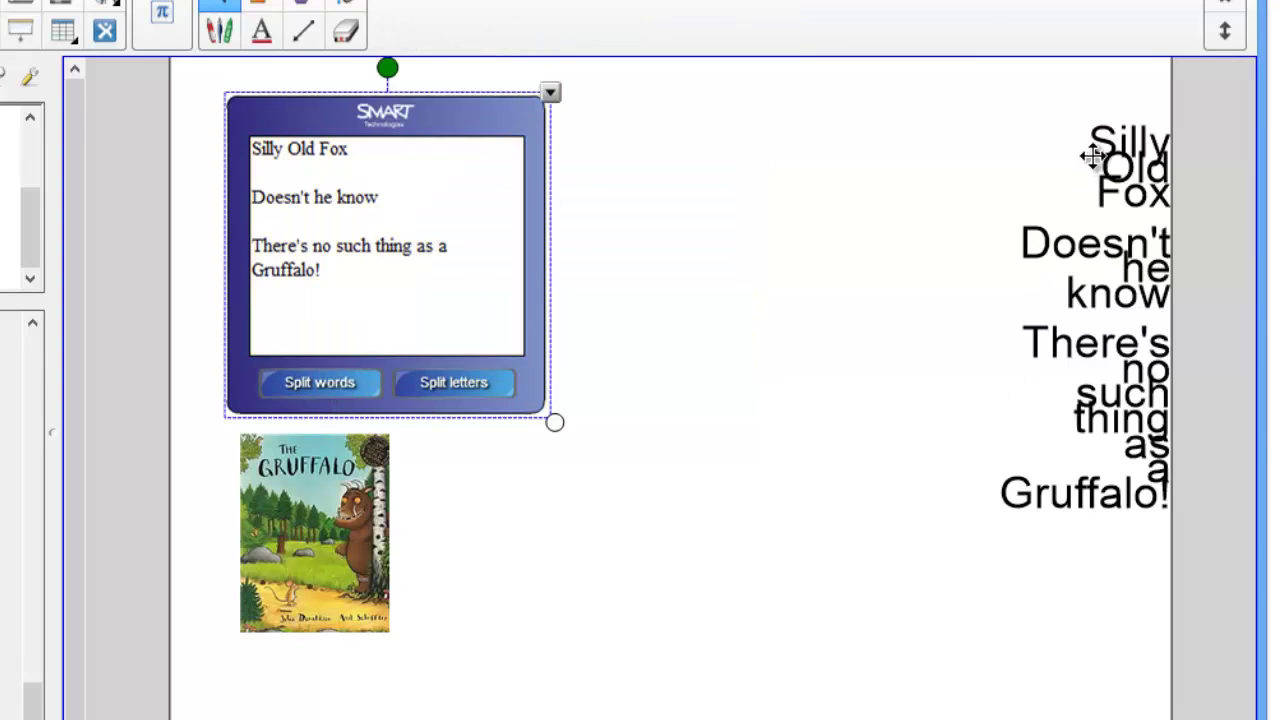
Spread the split words Silly, Doesn't, know, There's, Gruffalo!, as, thing and such across the empty area of the page
drag(1089, 151, 803, 230)
drag(1051, 242, 776, 306)
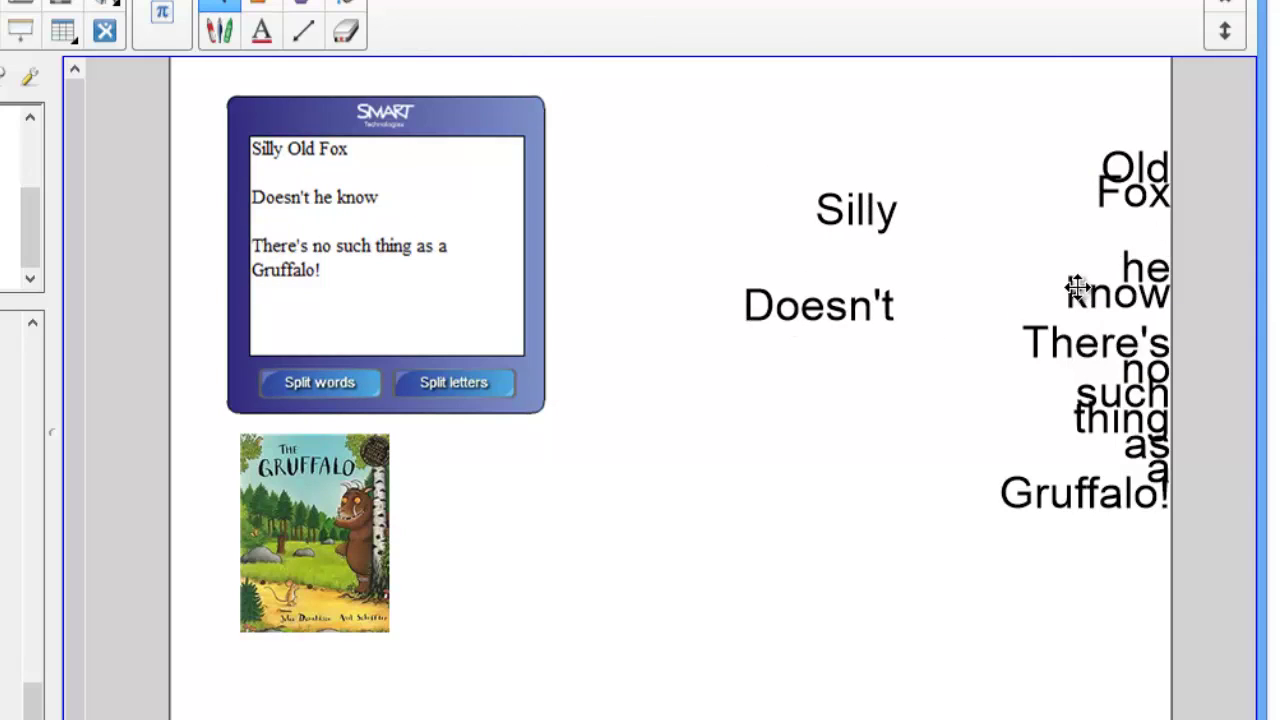
drag(1063, 277, 819, 383)
drag(1077, 362, 766, 477)
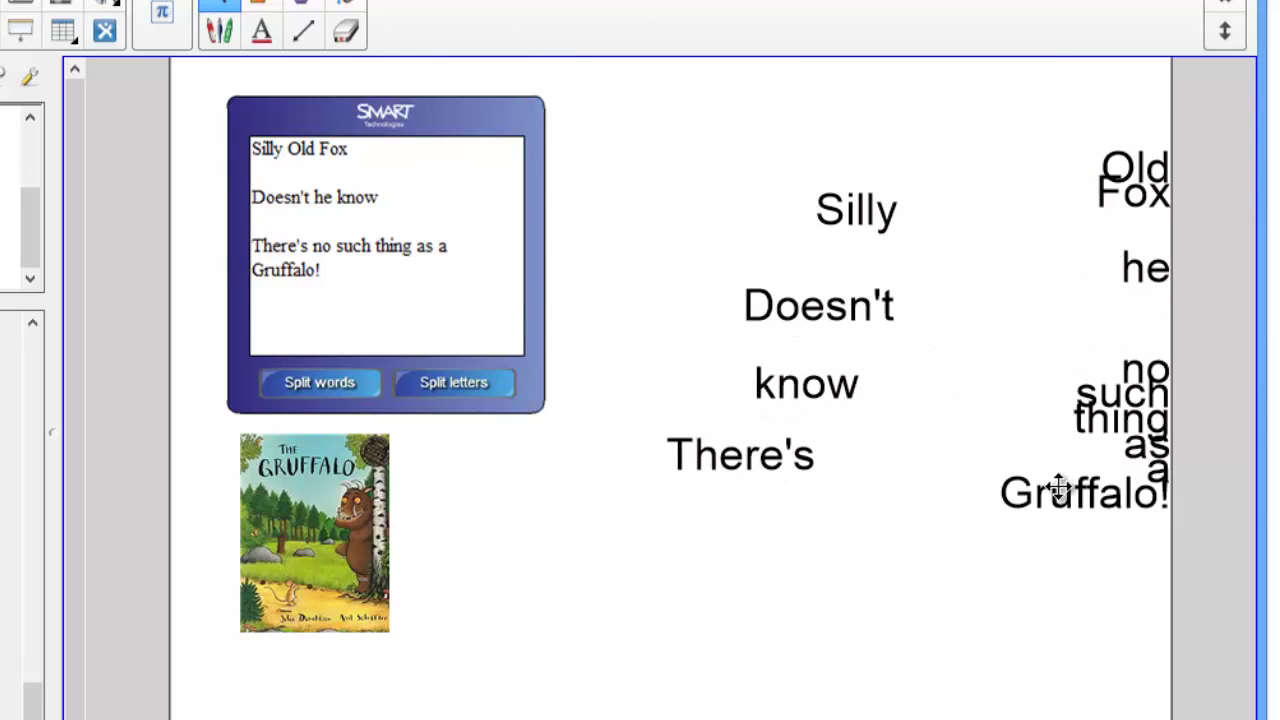
drag(1057, 491, 760, 558)
drag(1140, 446, 970, 508)
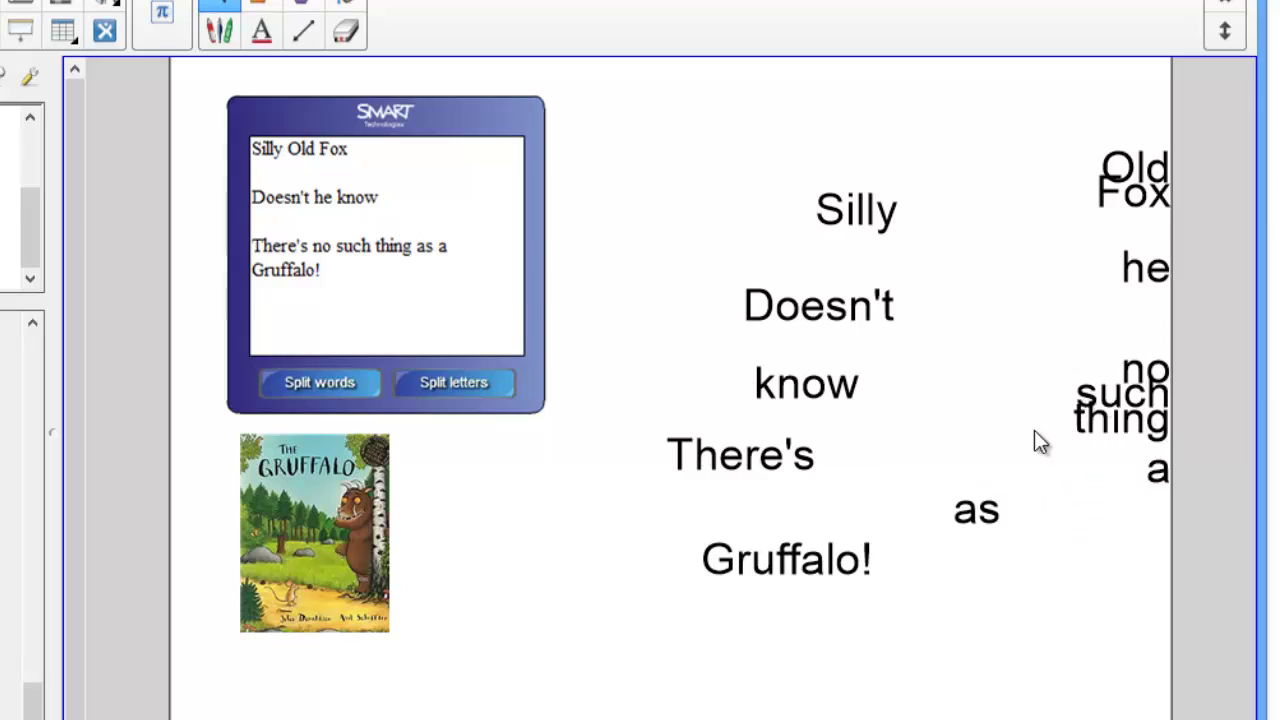
drag(1095, 420, 930, 455)
drag(1095, 388, 966, 366)
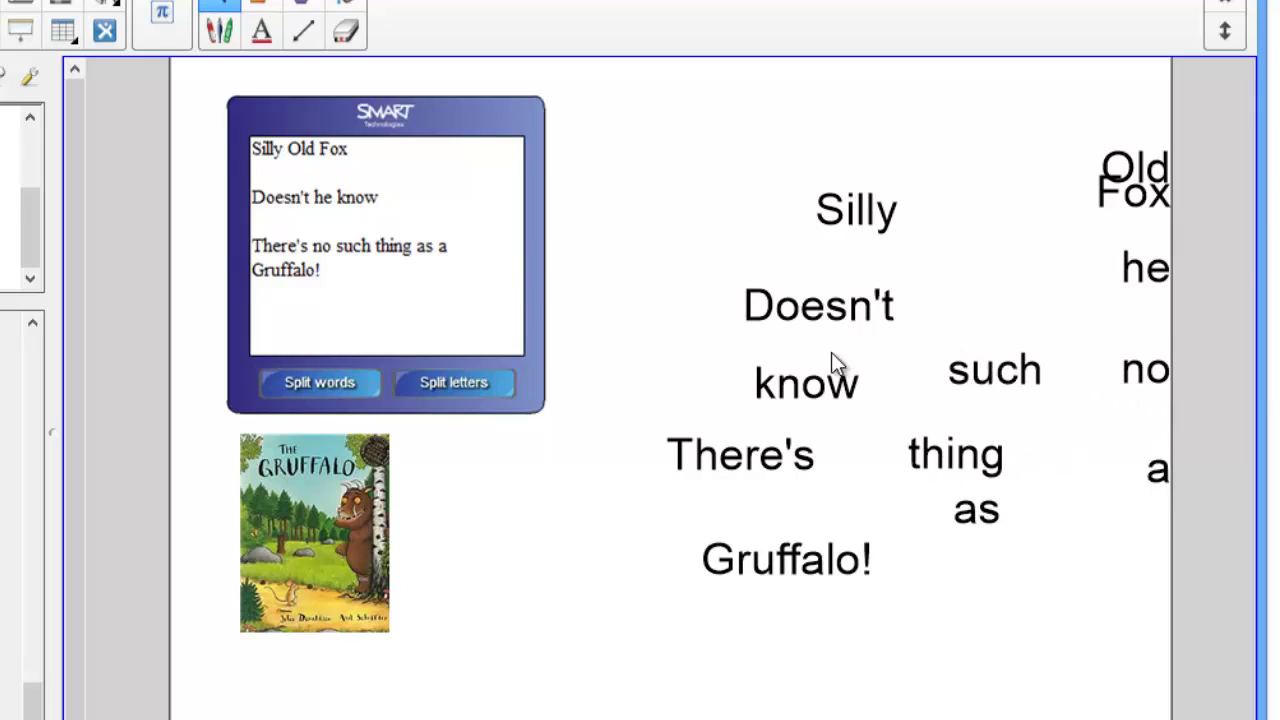